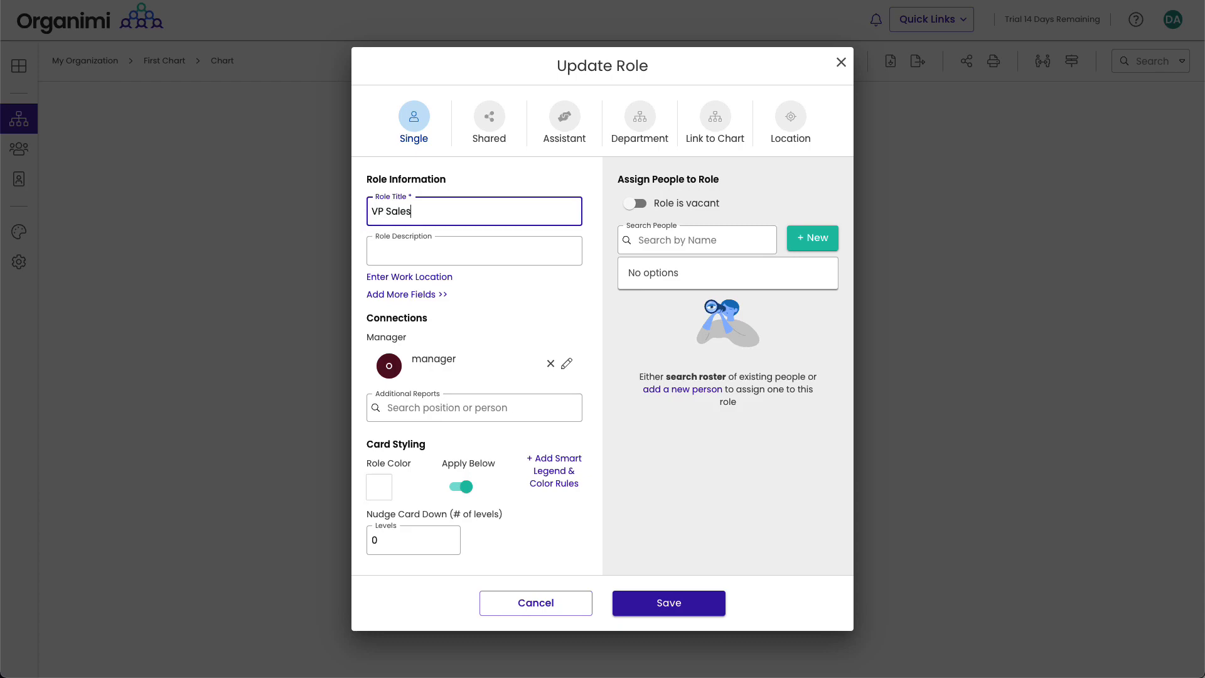
Step: Save the vacant VP Sales role under the CEO and start another role beside it
left_click(653, 604)
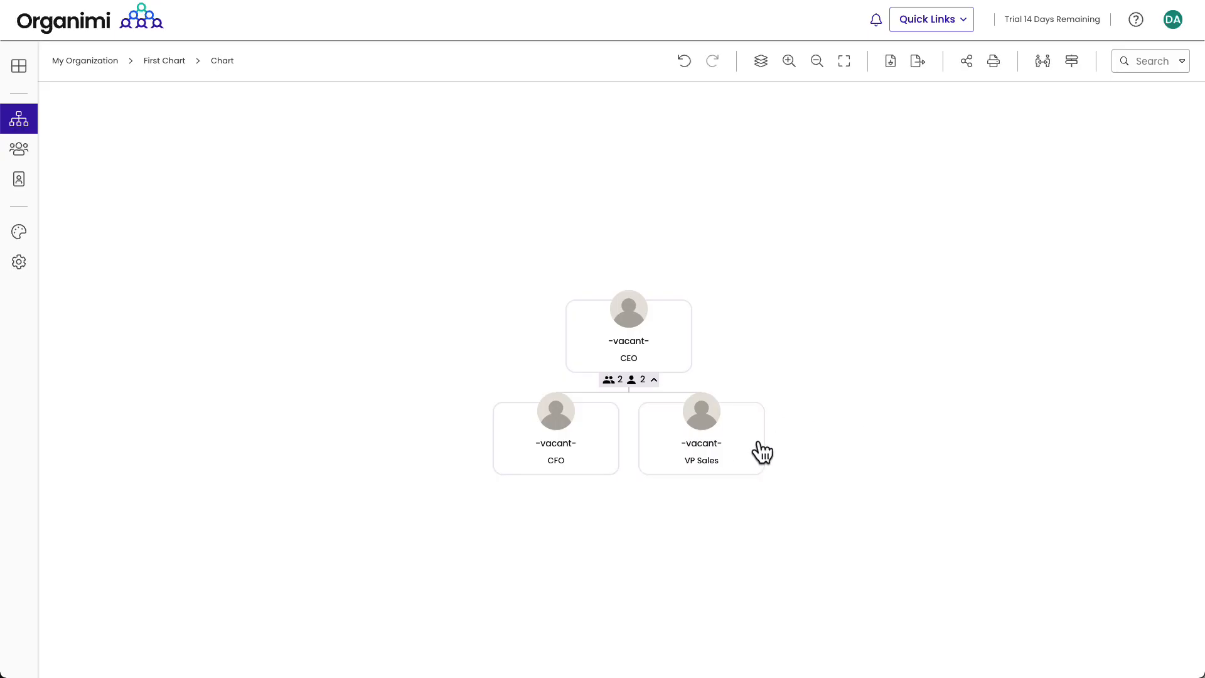
left_click(774, 439)
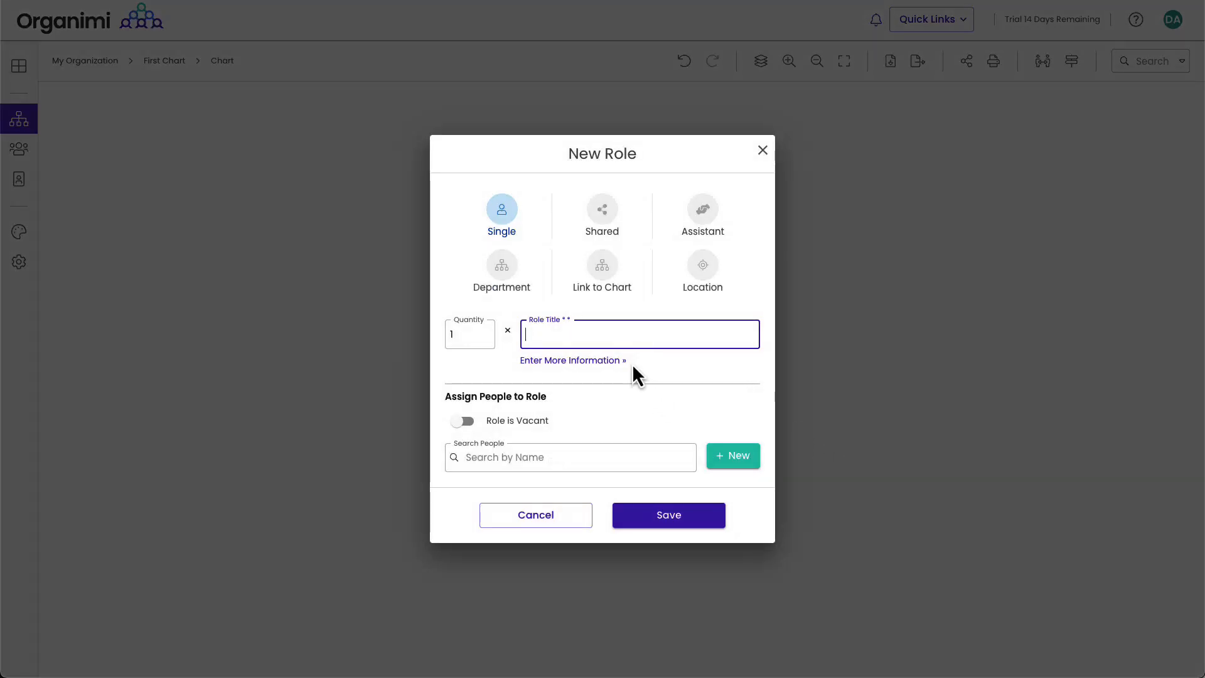
Step: Title the role VP Products and fill it with a new person's first name, last name and email
type("VP Products")
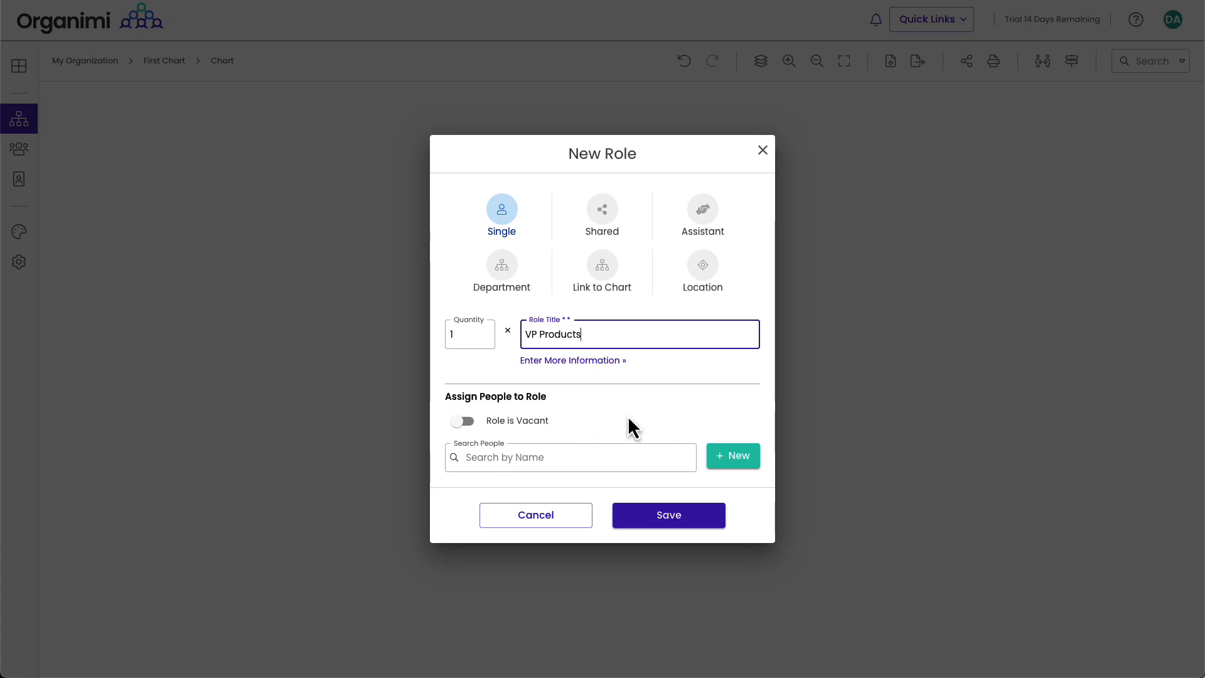
left_click(571, 461)
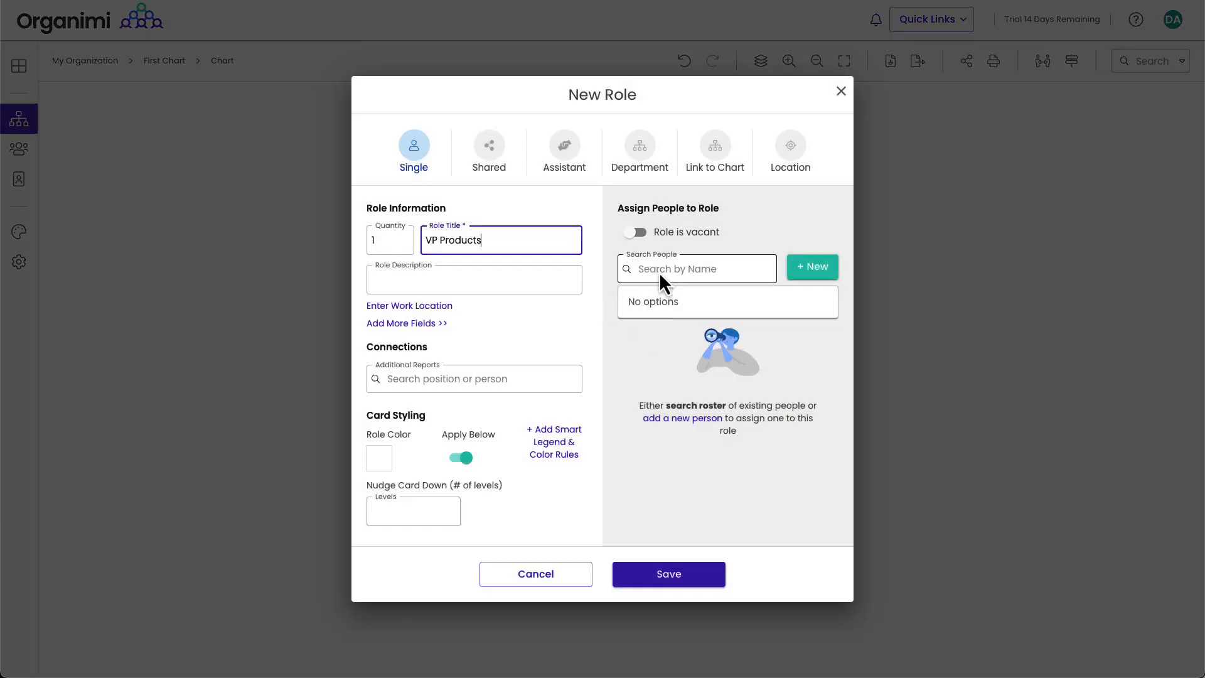
left_click(812, 267)
left_click(636, 334)
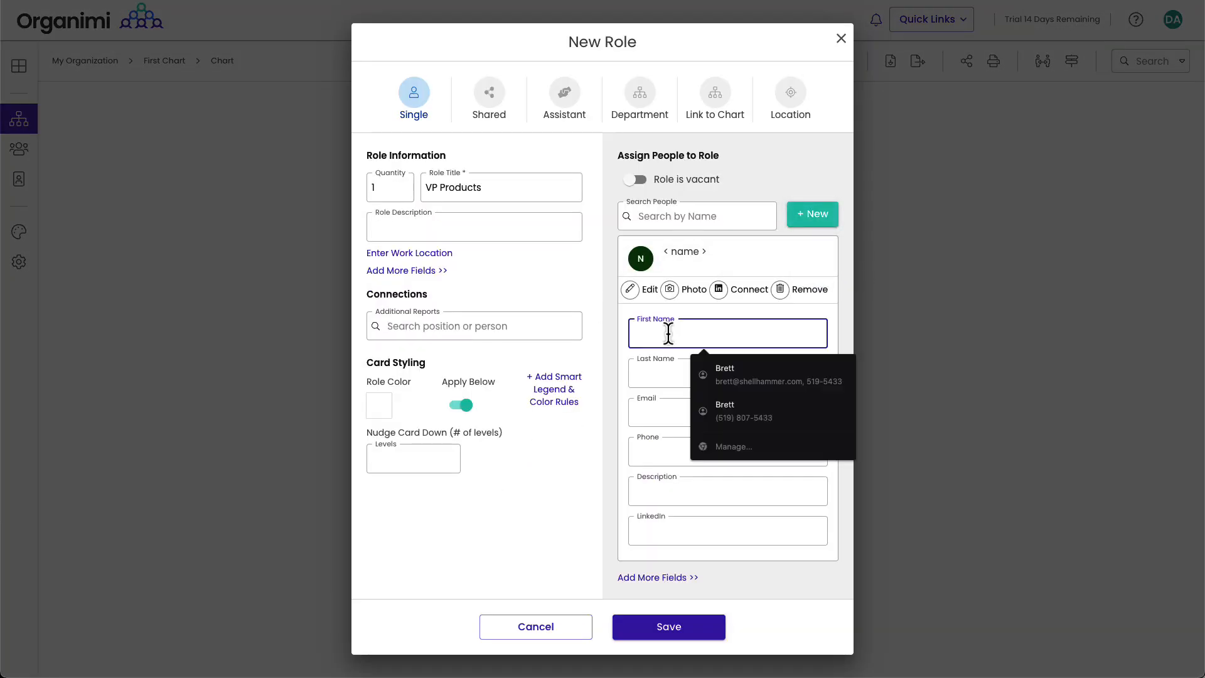
type("Brett")
key("Tab")
key("Tab")
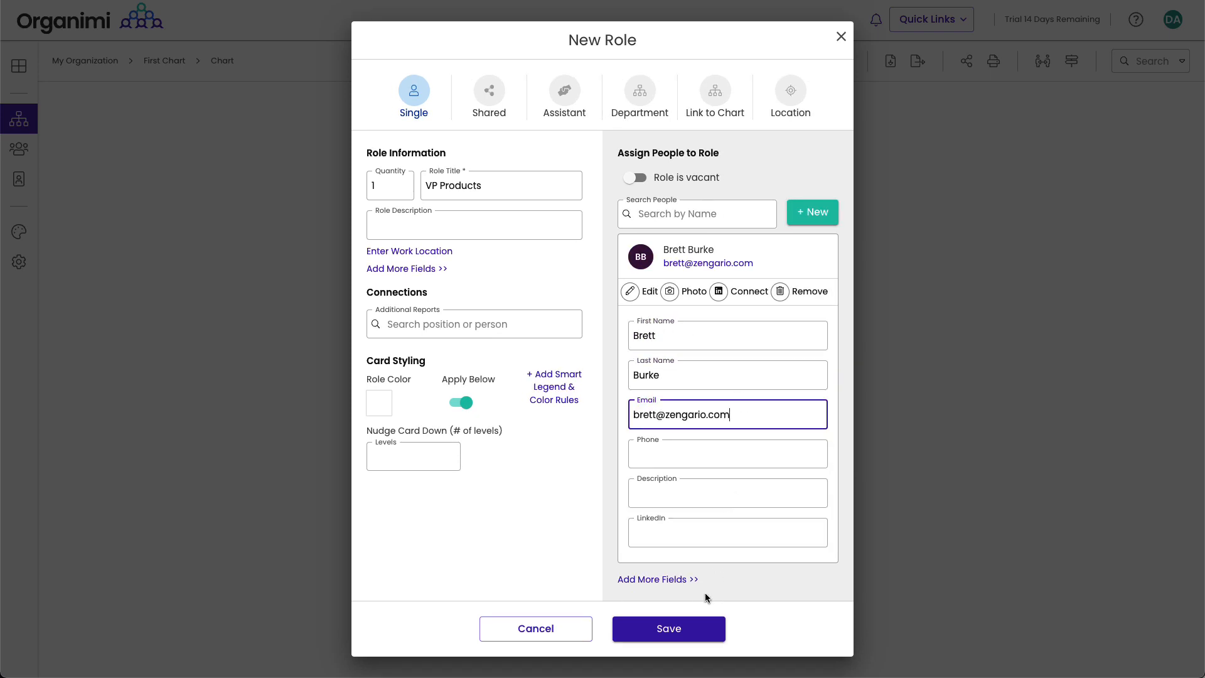
left_click(698, 635)
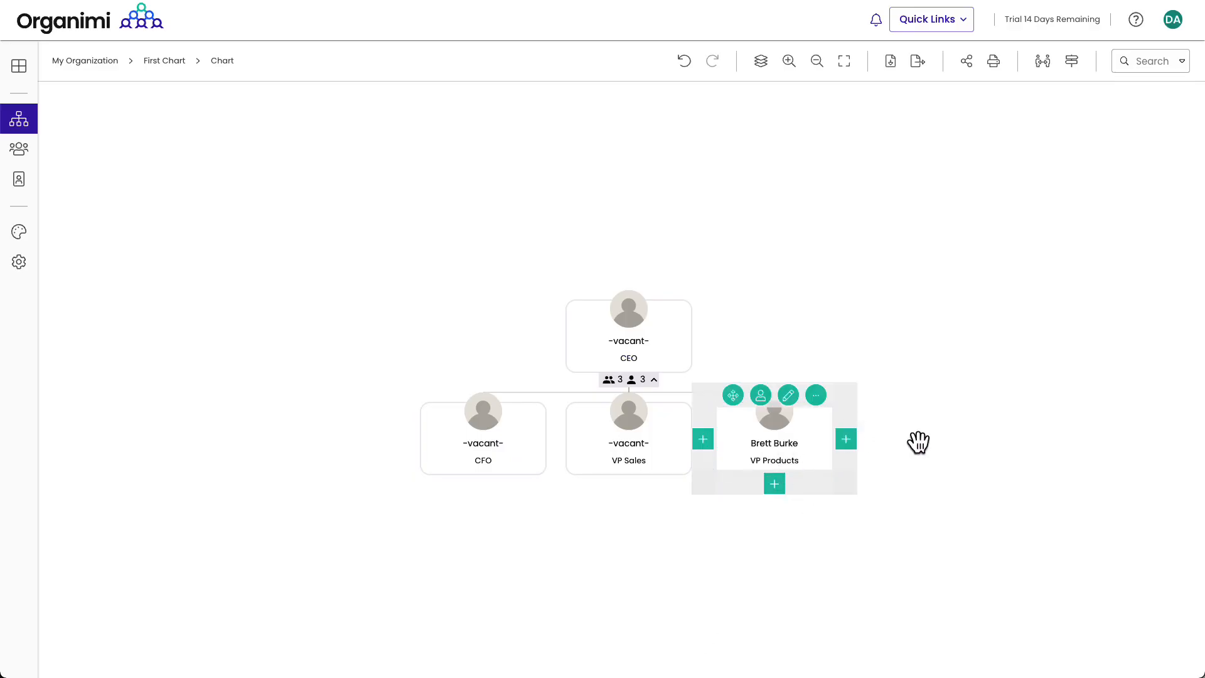
Step: Start a people-only import into My Organization and select RosterMembersOnly-3-2015.csv
left_click(1043, 63)
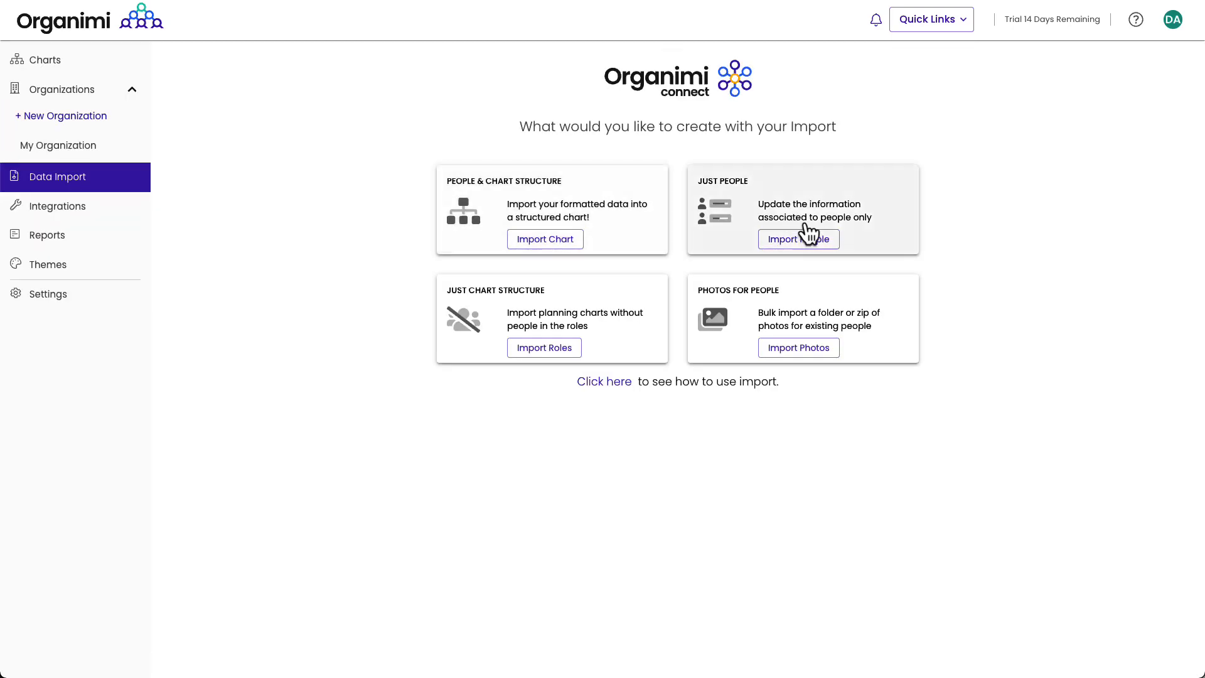
left_click(813, 244)
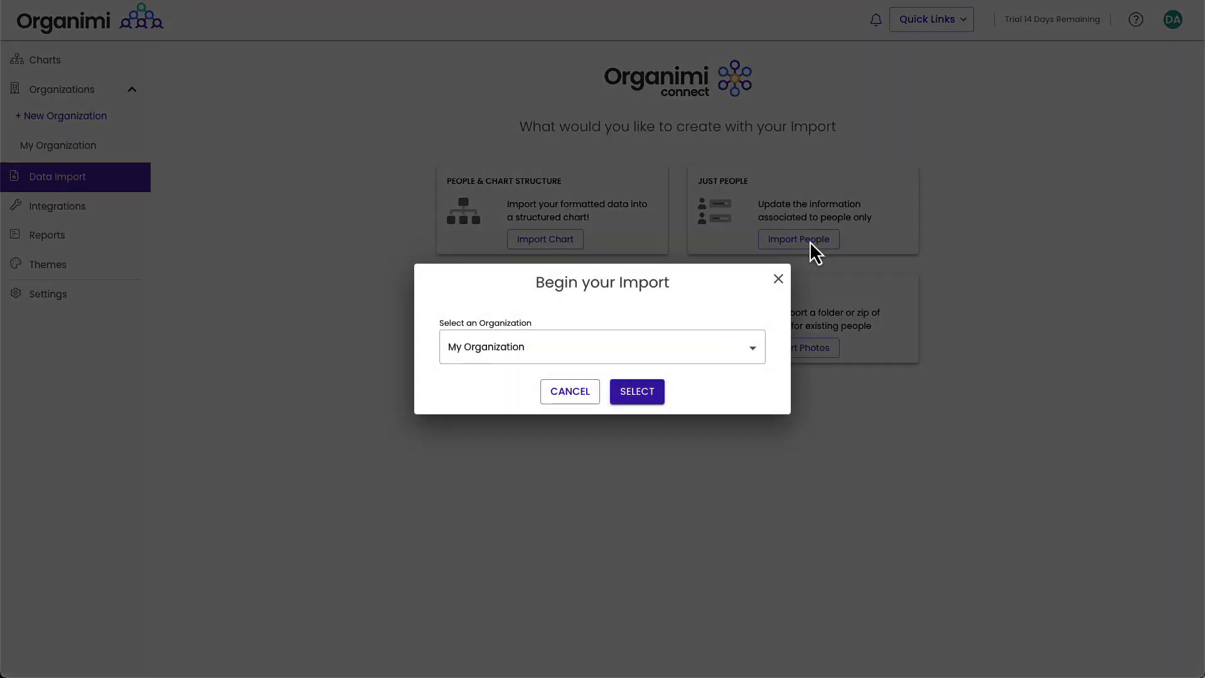
left_click(637, 393)
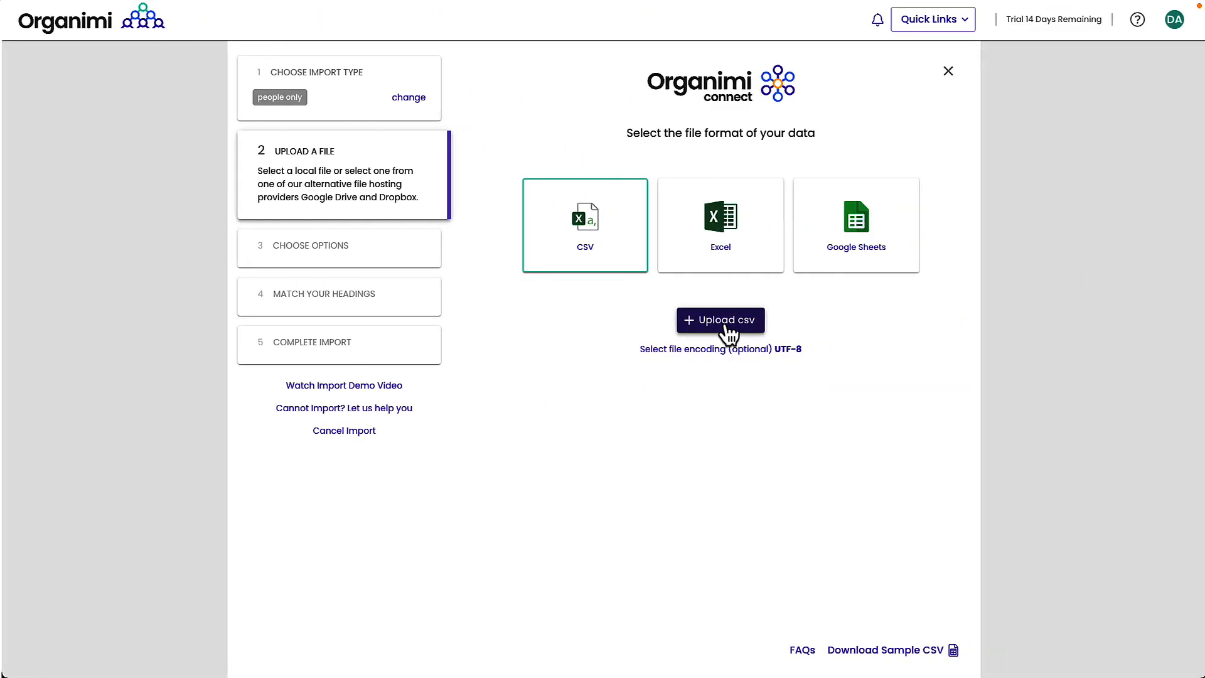
left_click(696, 327)
left_click(371, 116)
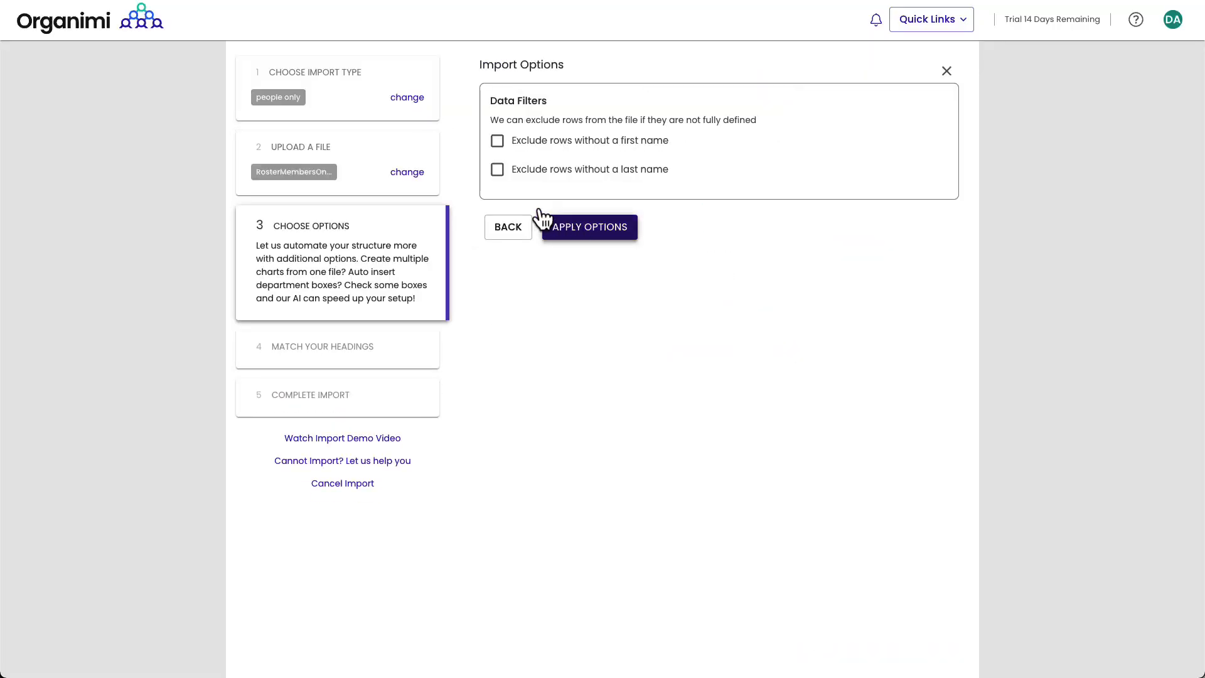
Step: Validate the columns, complete the 14-person import, and reopen First Chart
left_click(544, 227)
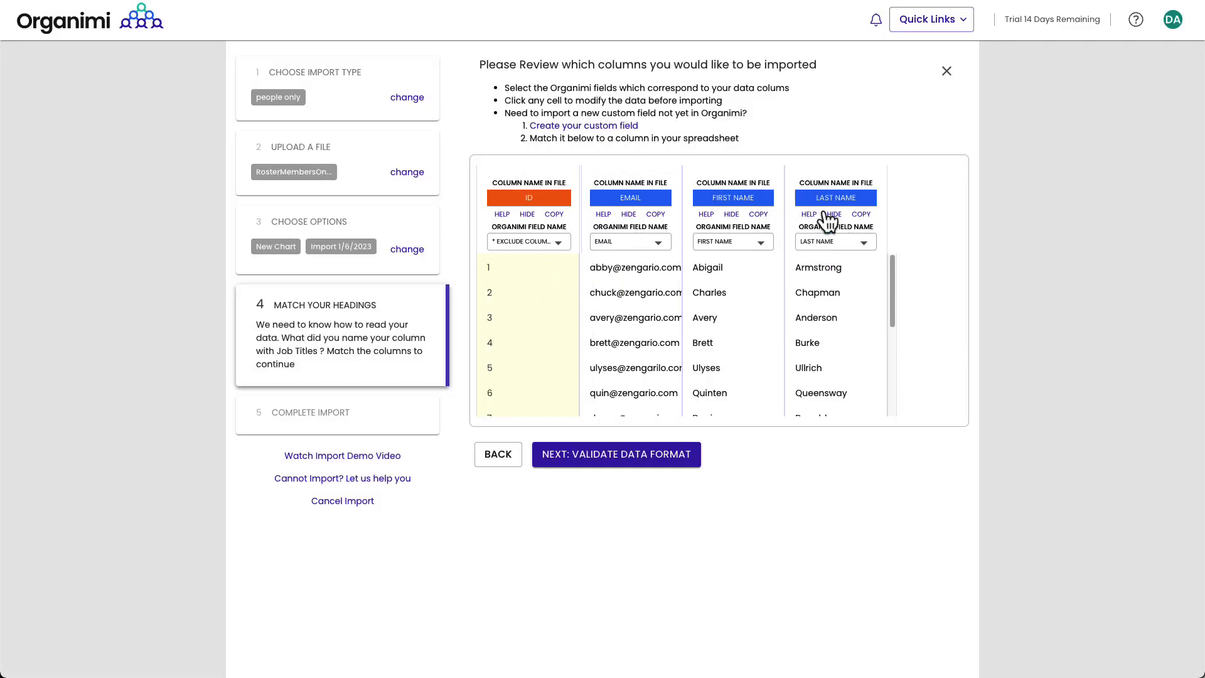
left_click(662, 463)
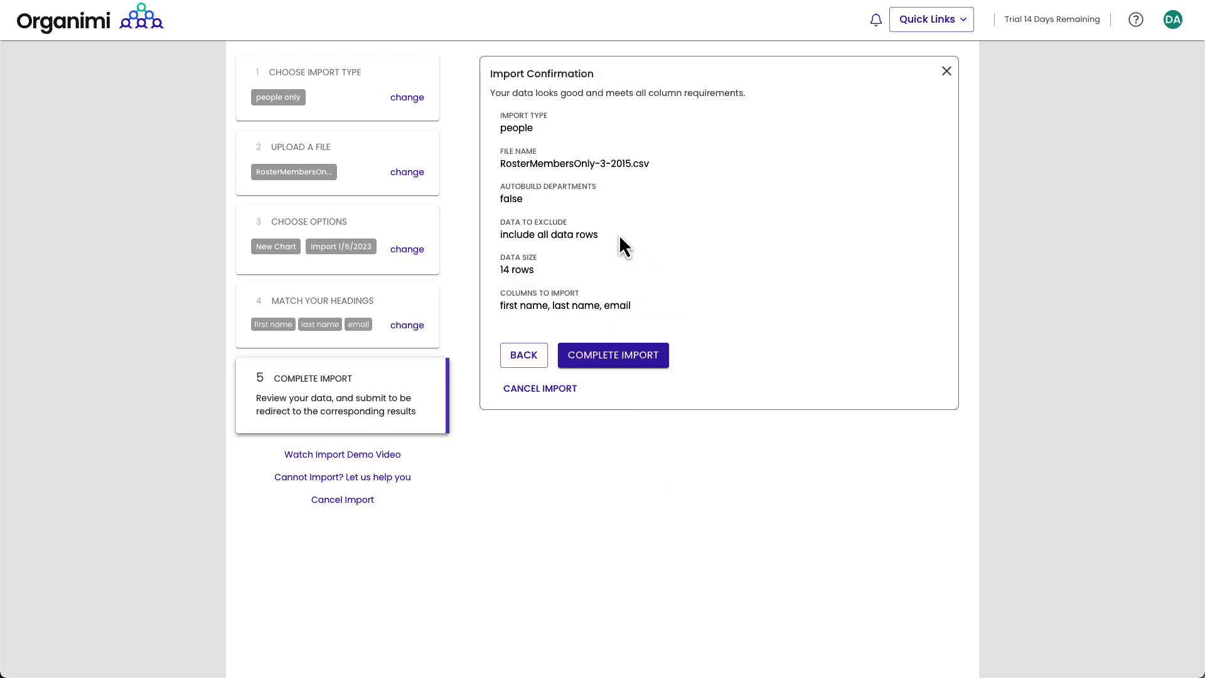
left_click(625, 366)
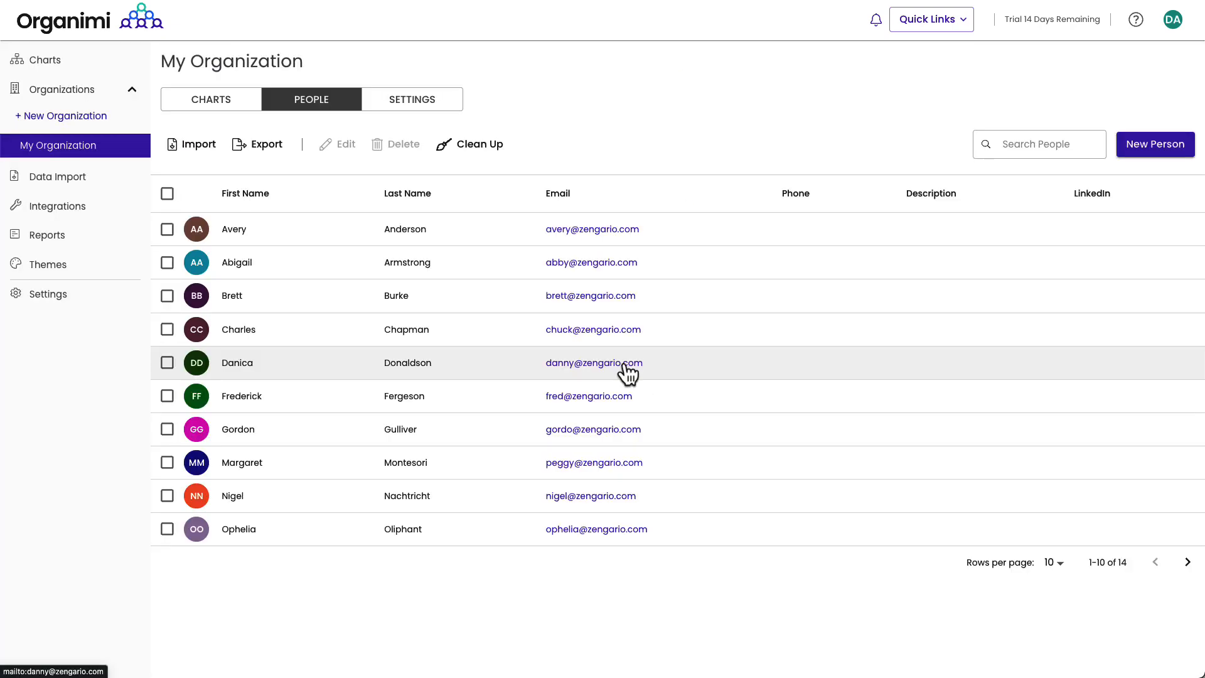
left_click(200, 105)
left_click(218, 218)
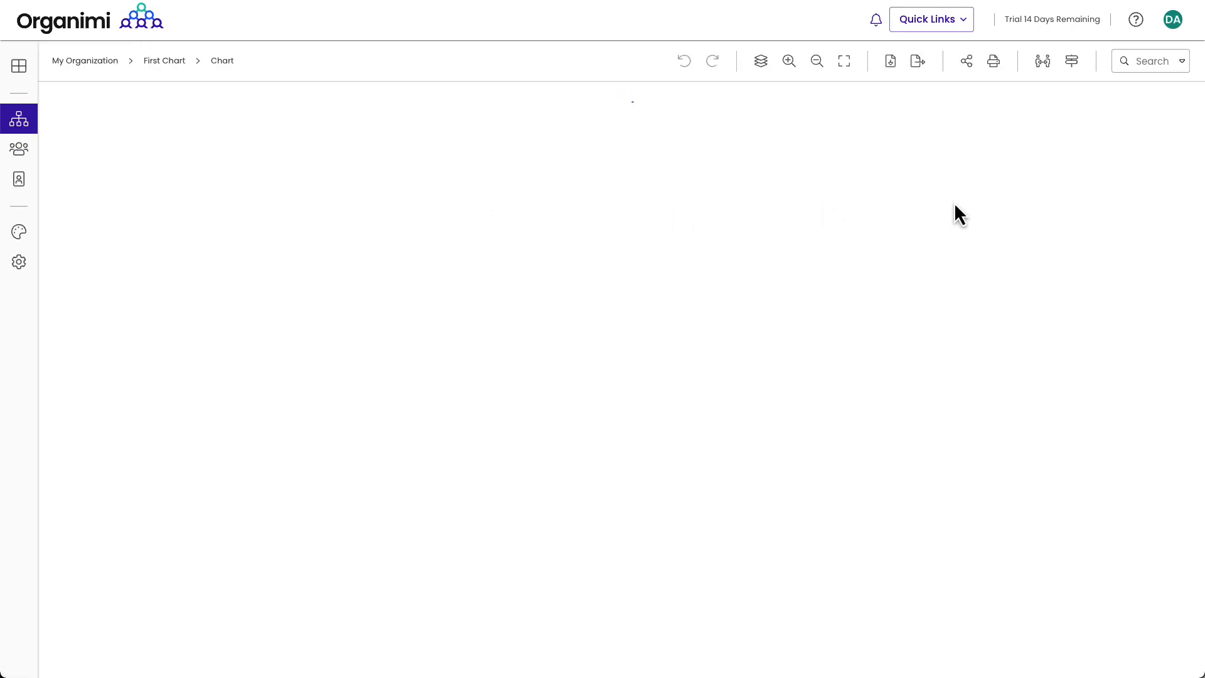
Step: Drag talent-pool people onto the CEO, CFO and VP Sales cards, confirming each assignment
left_click(1043, 61)
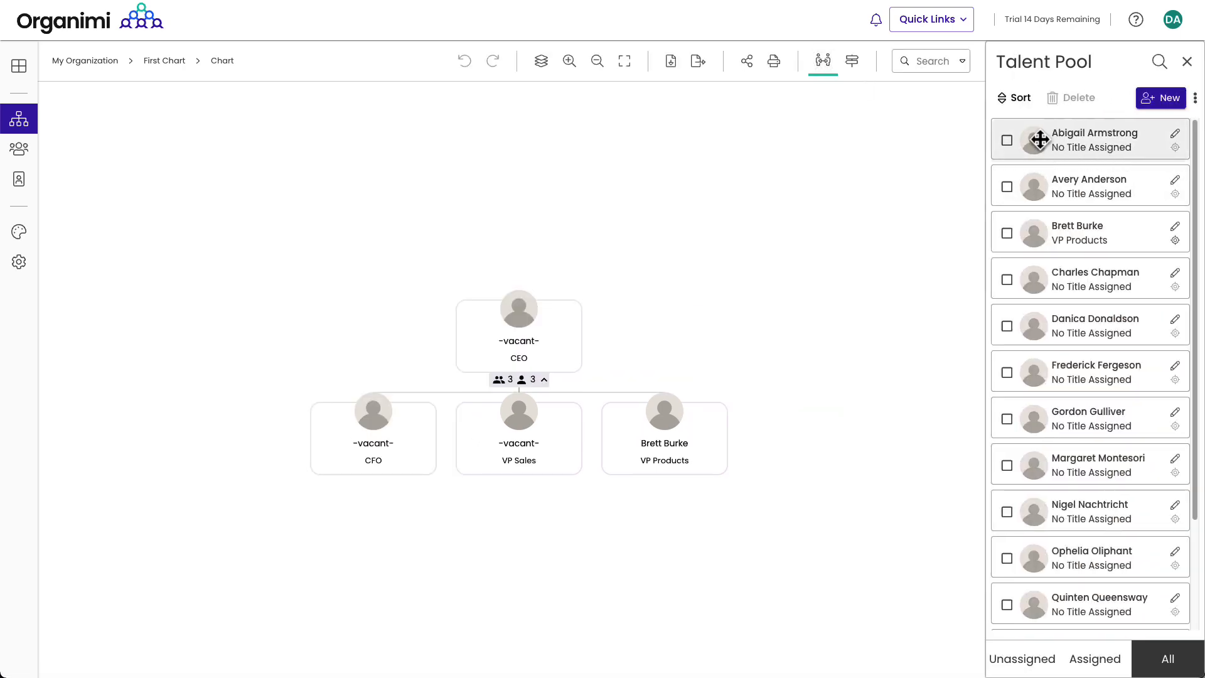
left_click_drag(1038, 140, 536, 339)
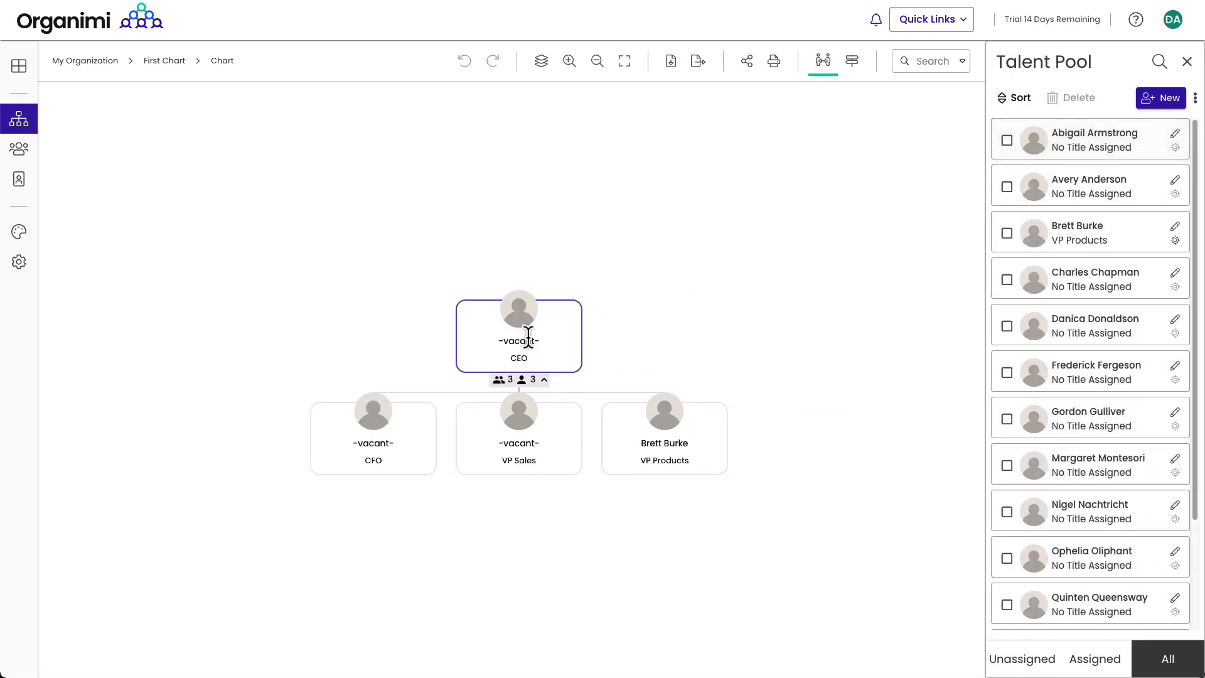
left_click(647, 376)
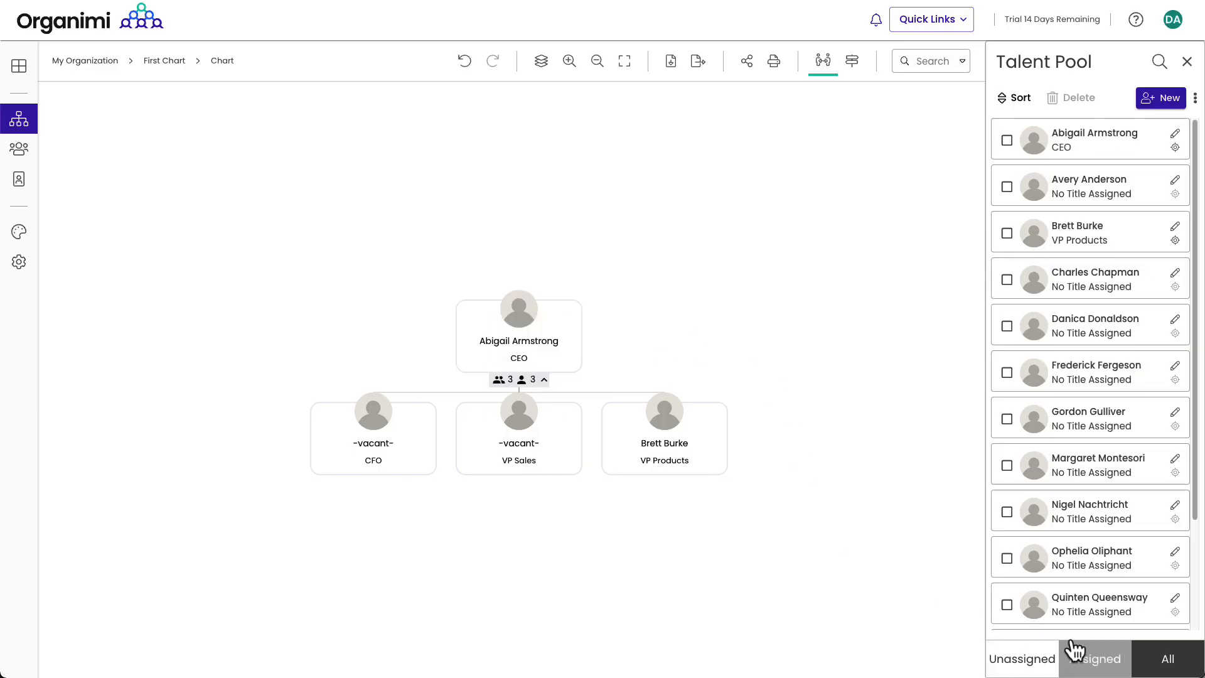
left_click_drag(1033, 602, 367, 438)
left_click(644, 374)
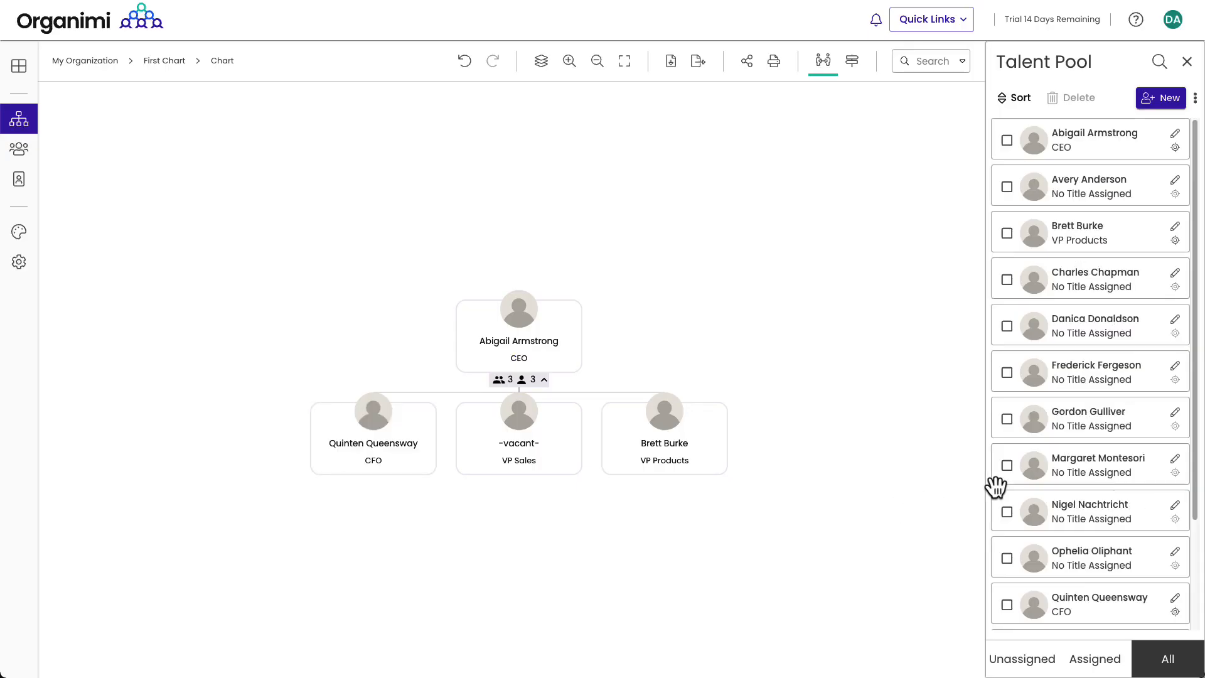
scroll(1029, 496, "down", 3)
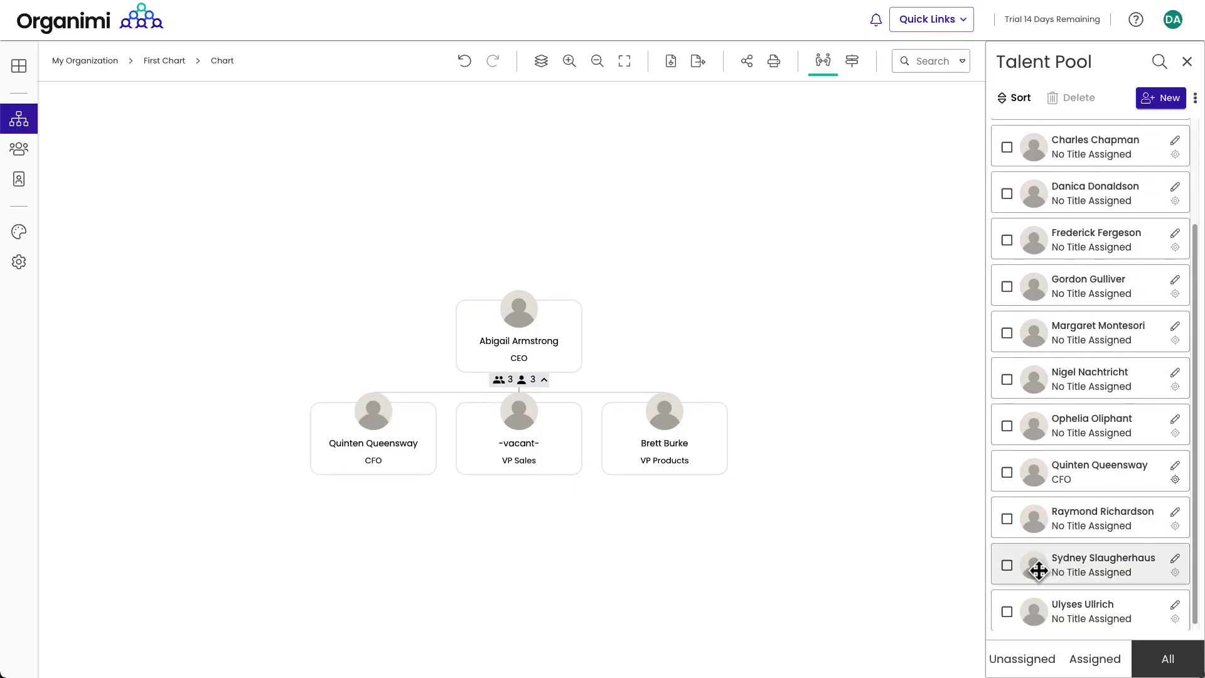
left_click_drag(1039, 570, 526, 444)
left_click(636, 375)
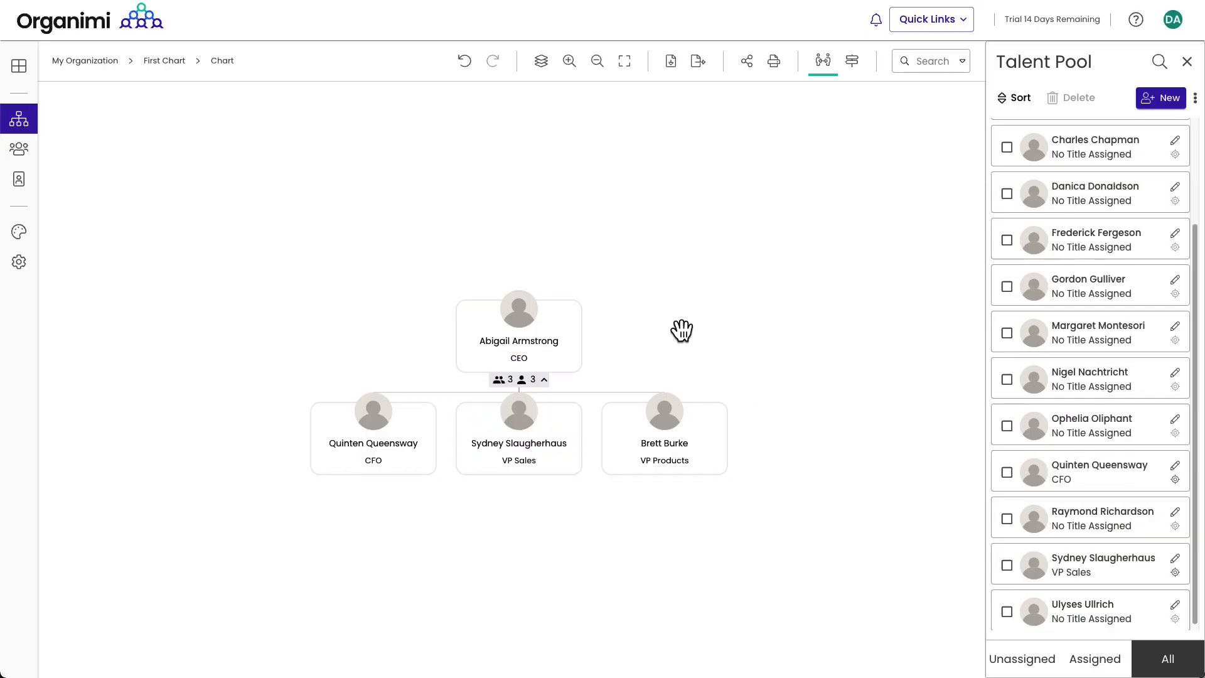
Step: Duplicate the Modern theme as First Theme, set as the organization's default
left_click(19, 233)
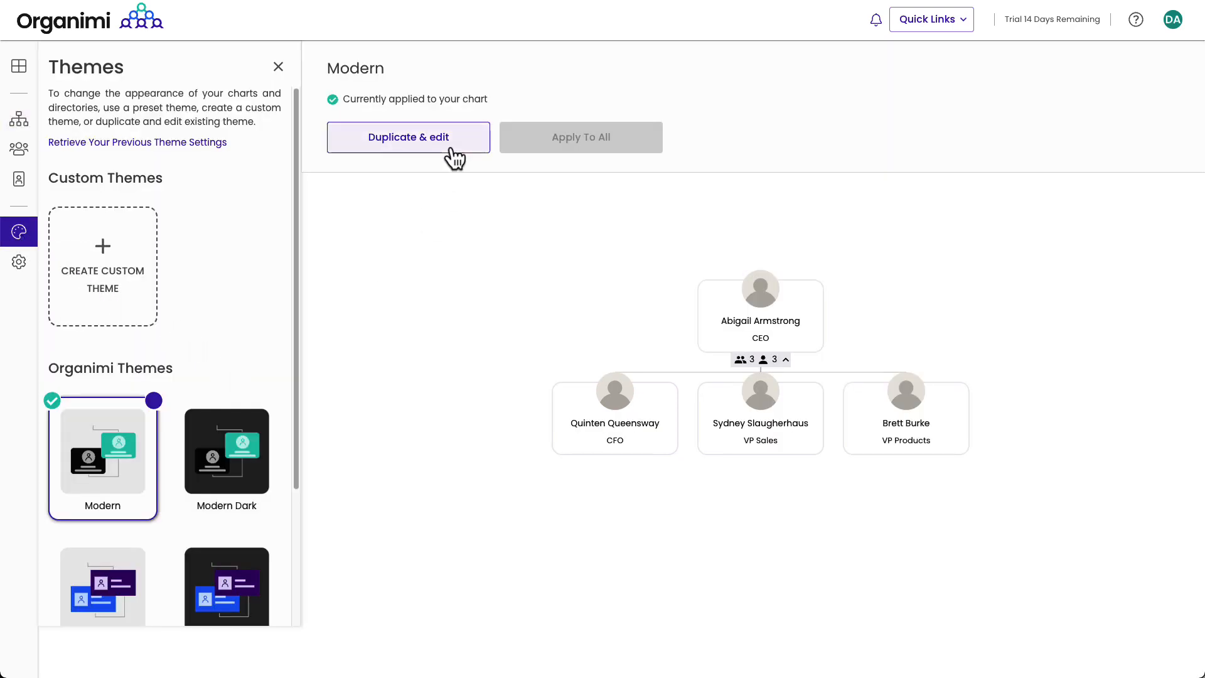
left_click(442, 141)
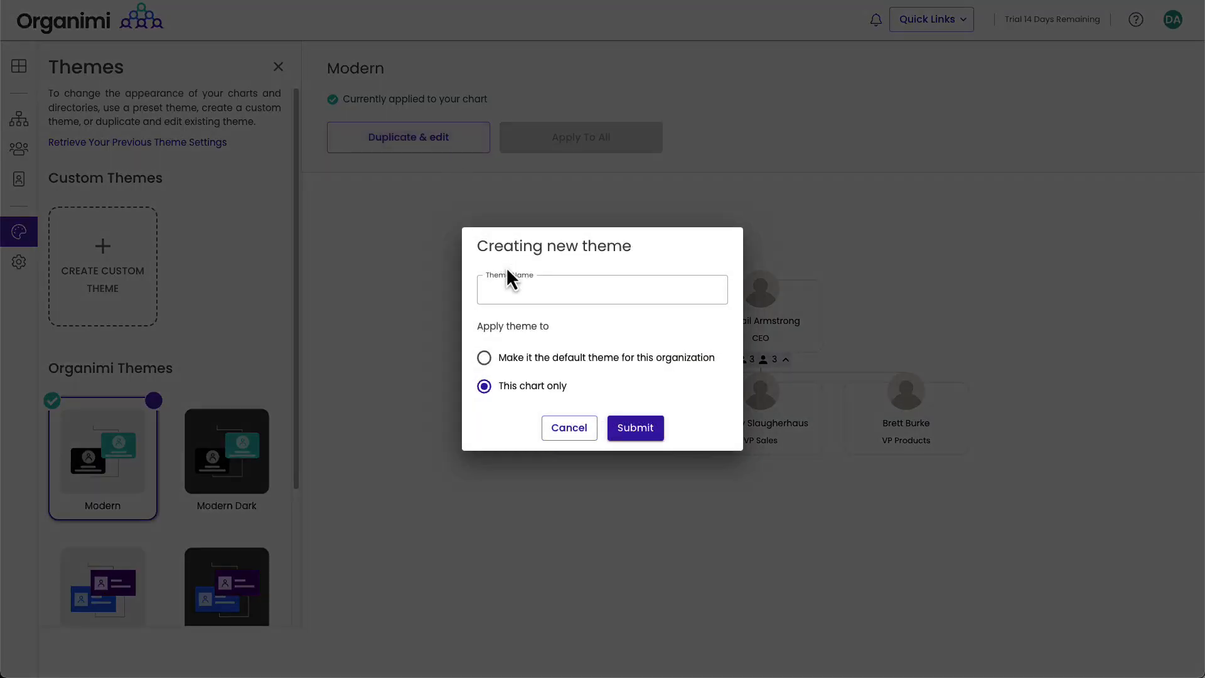
left_click(509, 288)
type("First Tea")
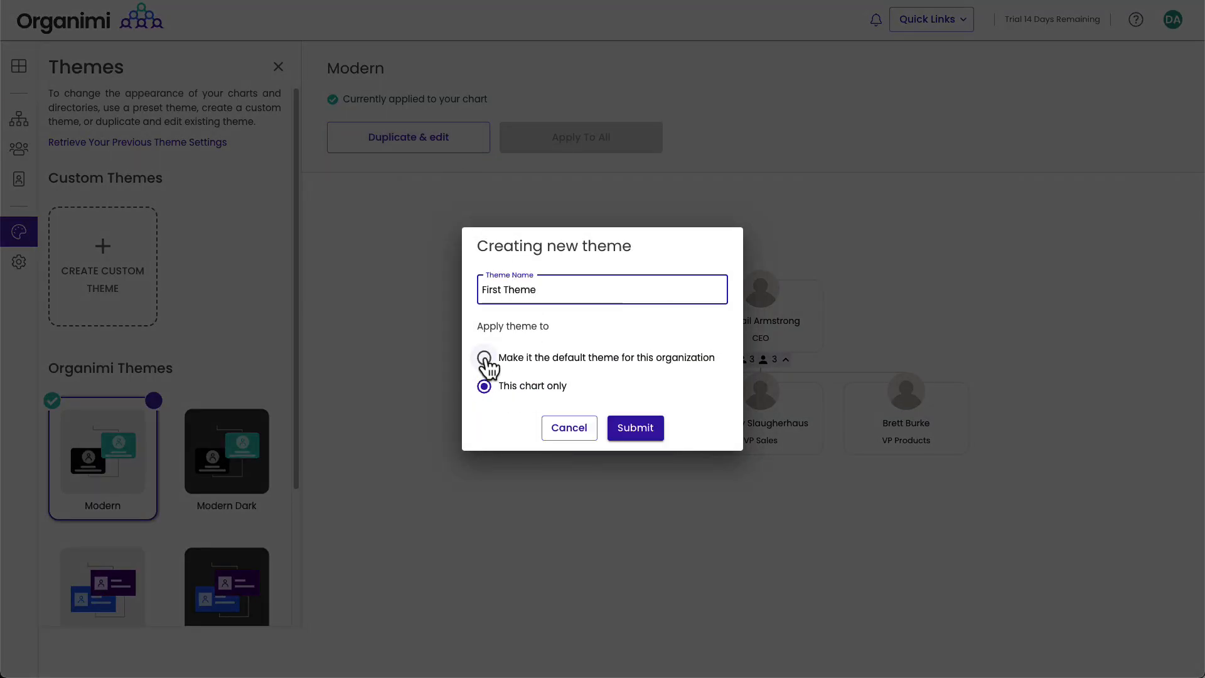
left_click(484, 358)
left_click(634, 429)
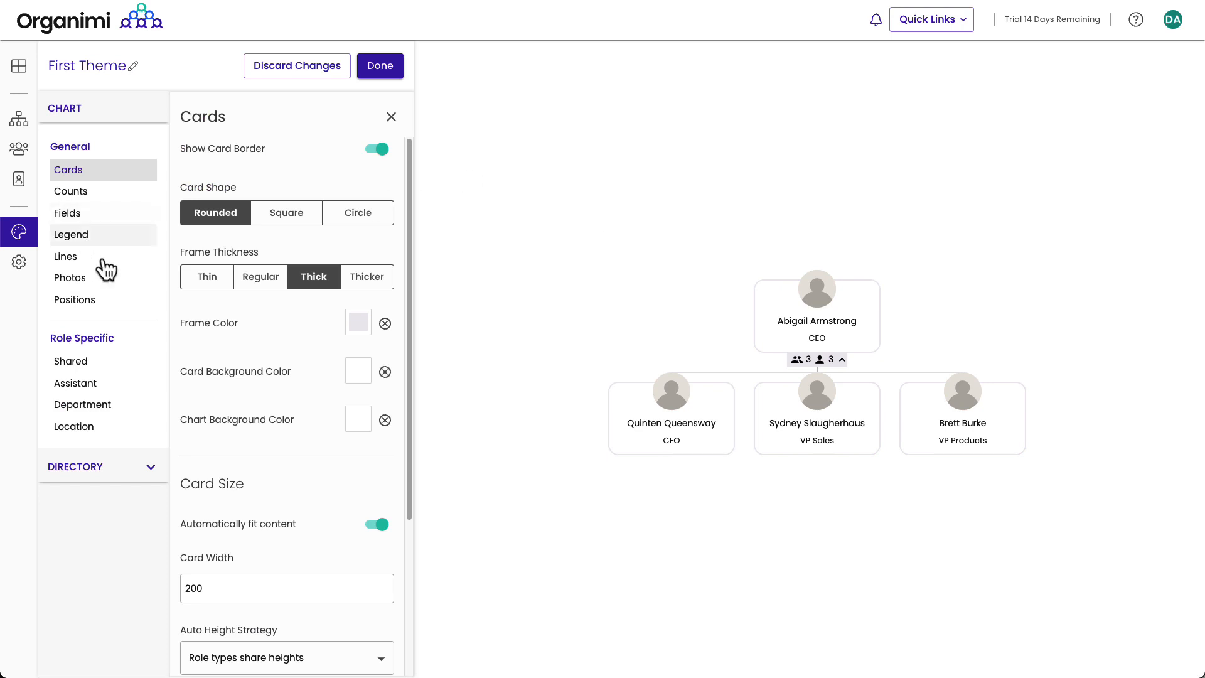
Step: Show coloured initials circles for people without photos and finish the theme
left_click(83, 284)
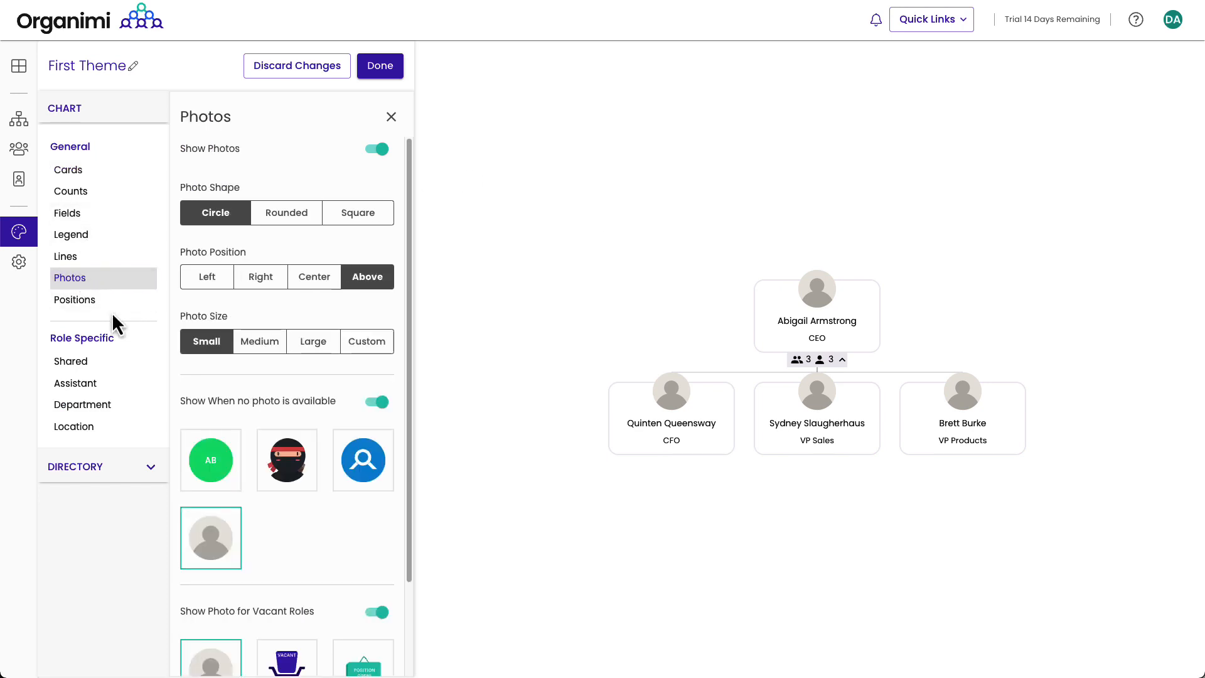
left_click(212, 472)
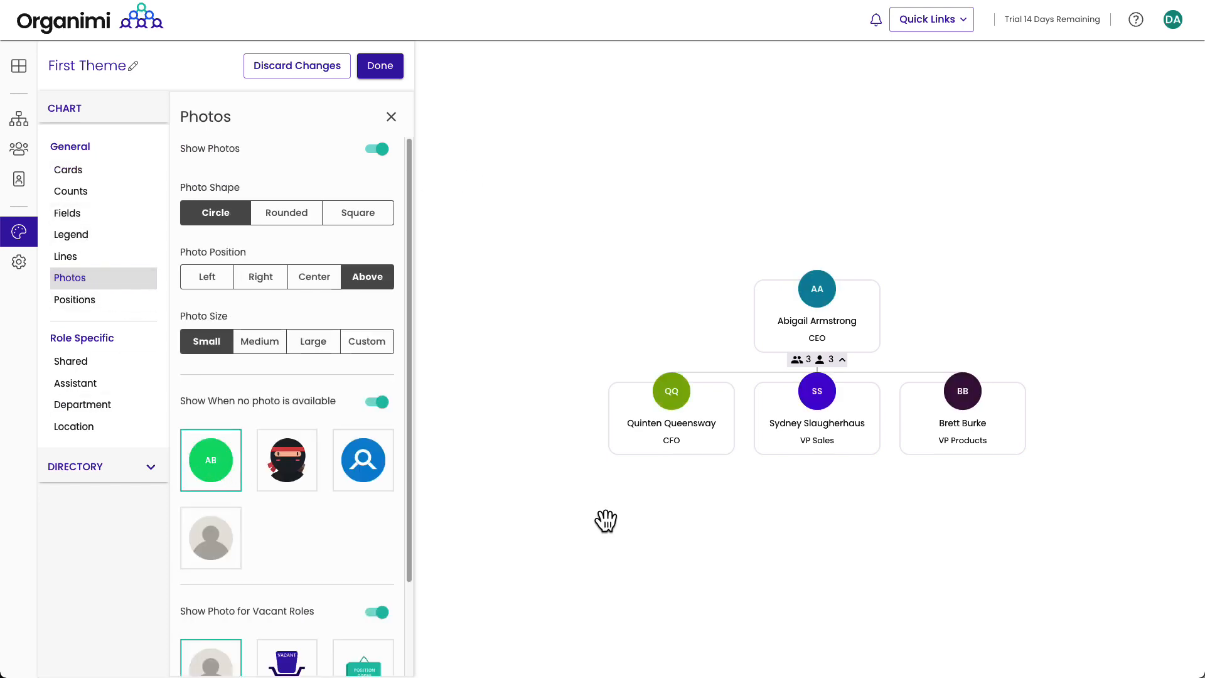
left_click(385, 71)
left_click(1043, 62)
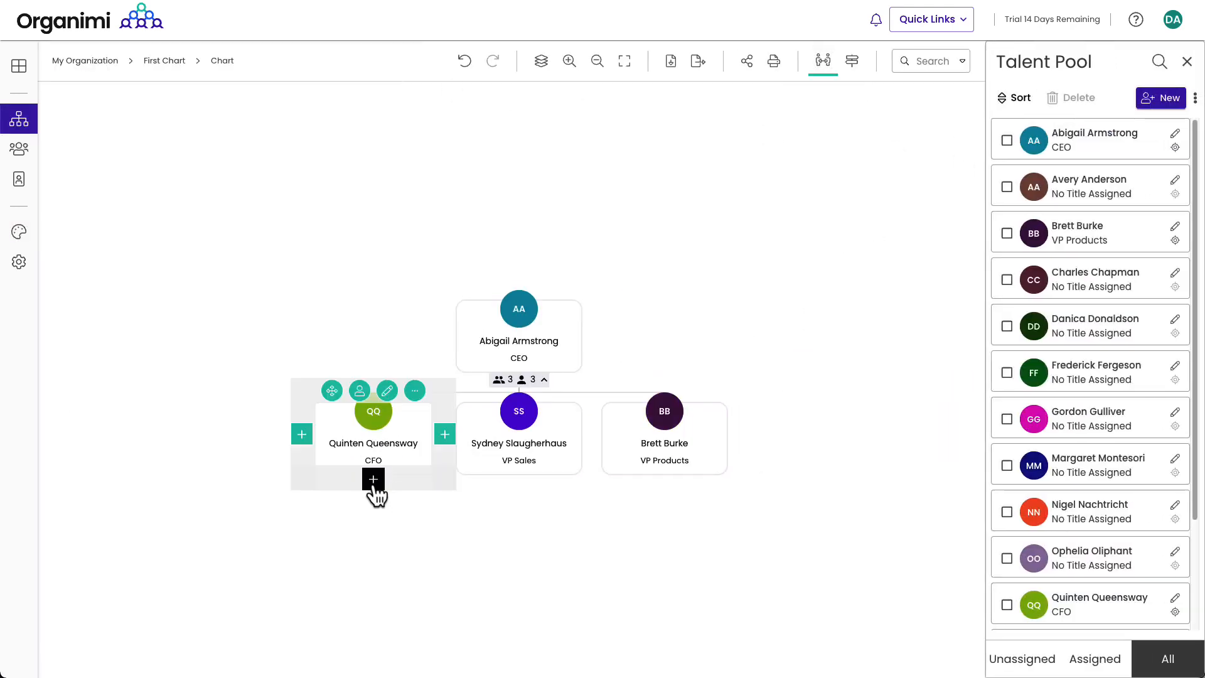
Step: Add a Corporate Controller role under the CFO, filled by a searched roster person
left_click(375, 485)
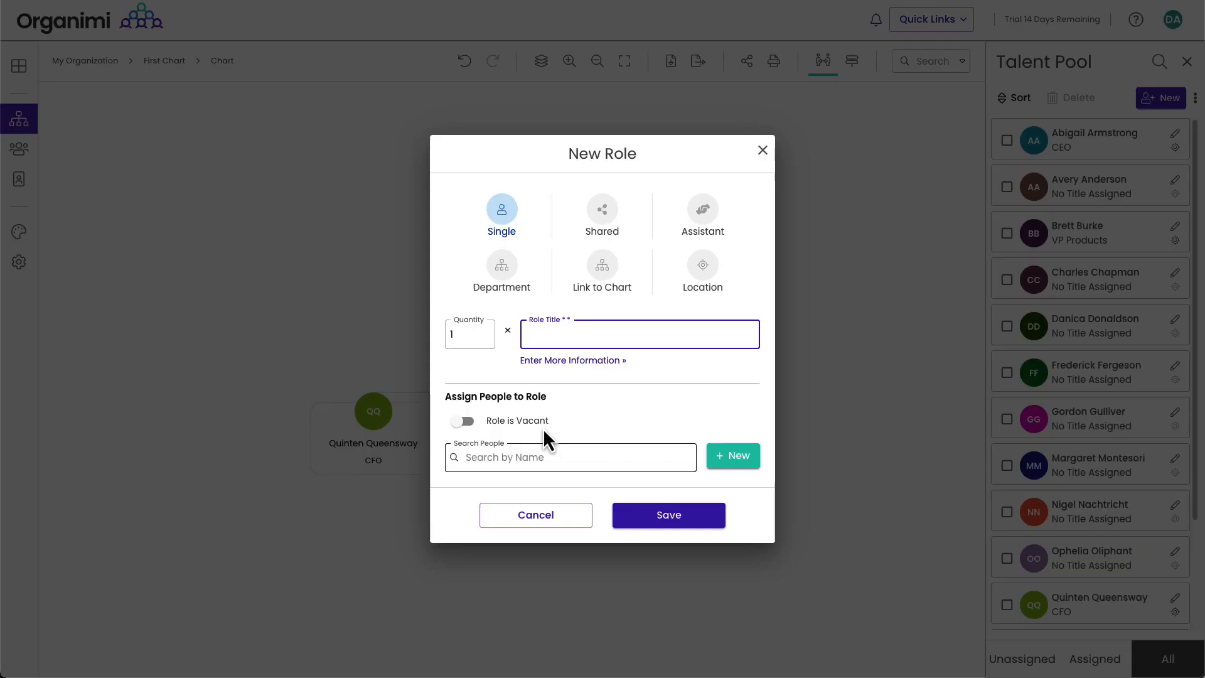
type("Corporate Controller")
left_click(573, 464)
type("fred")
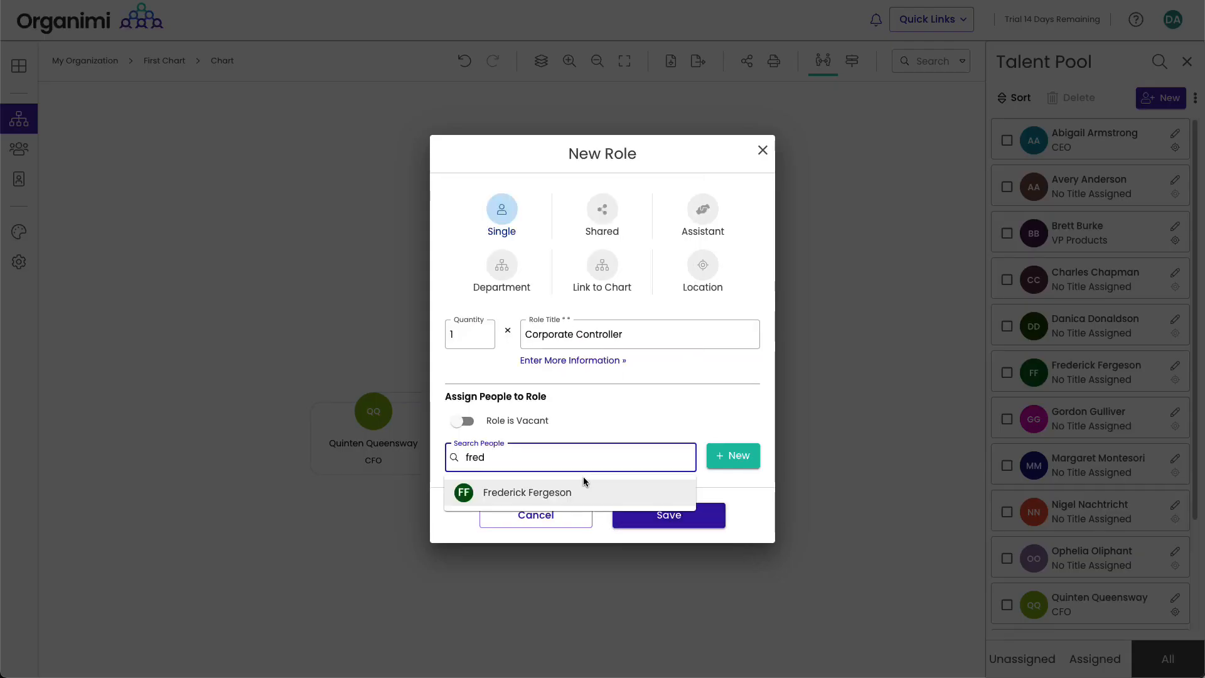
left_click(571, 499)
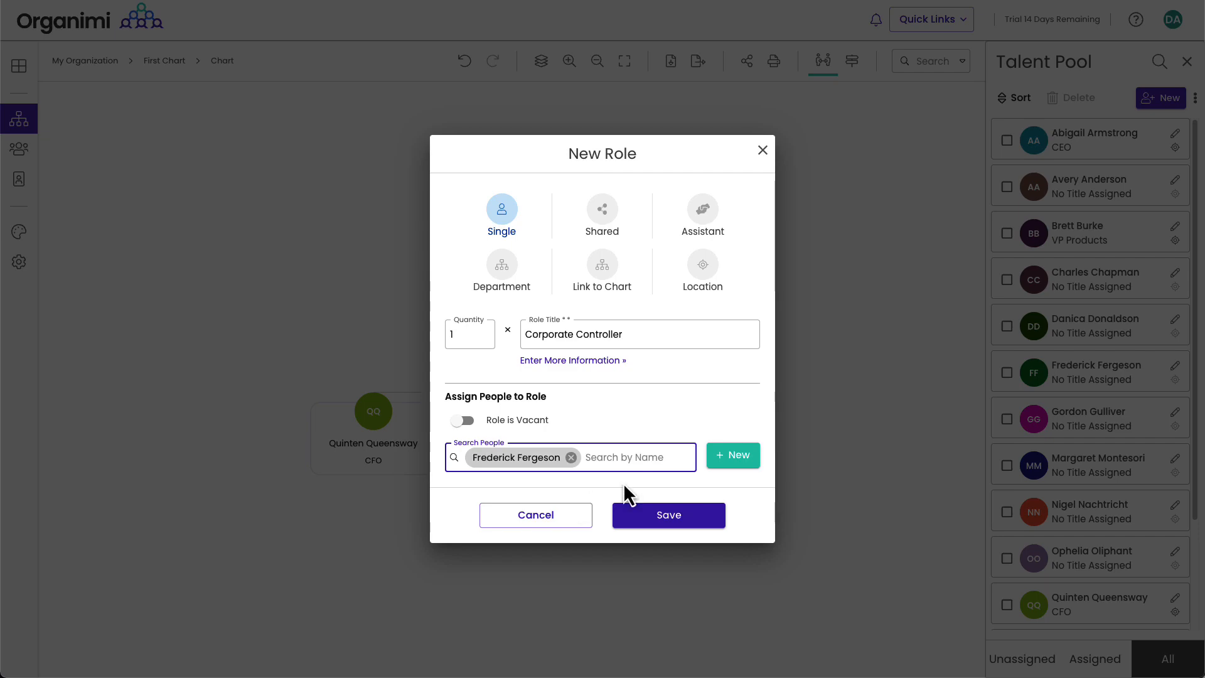
left_click(684, 517)
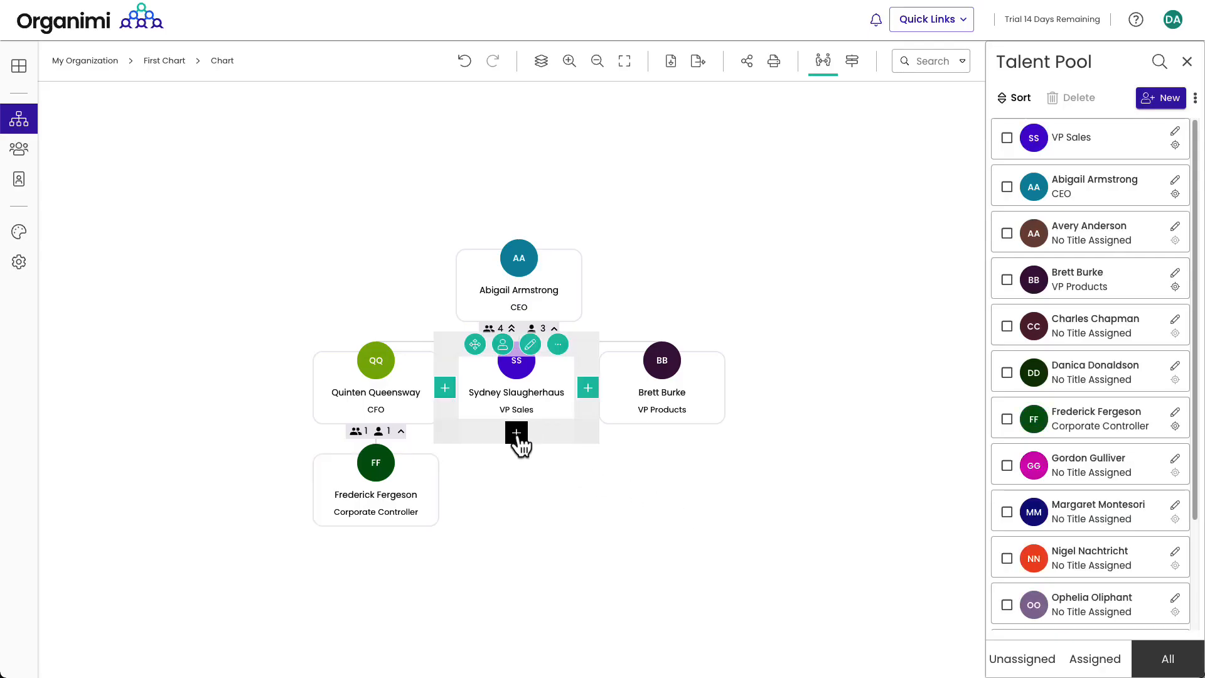
Step: Add a VP Sales USA role under VP Sales and drag a talent-pool person into it
left_click(517, 433)
type("VP Sa")
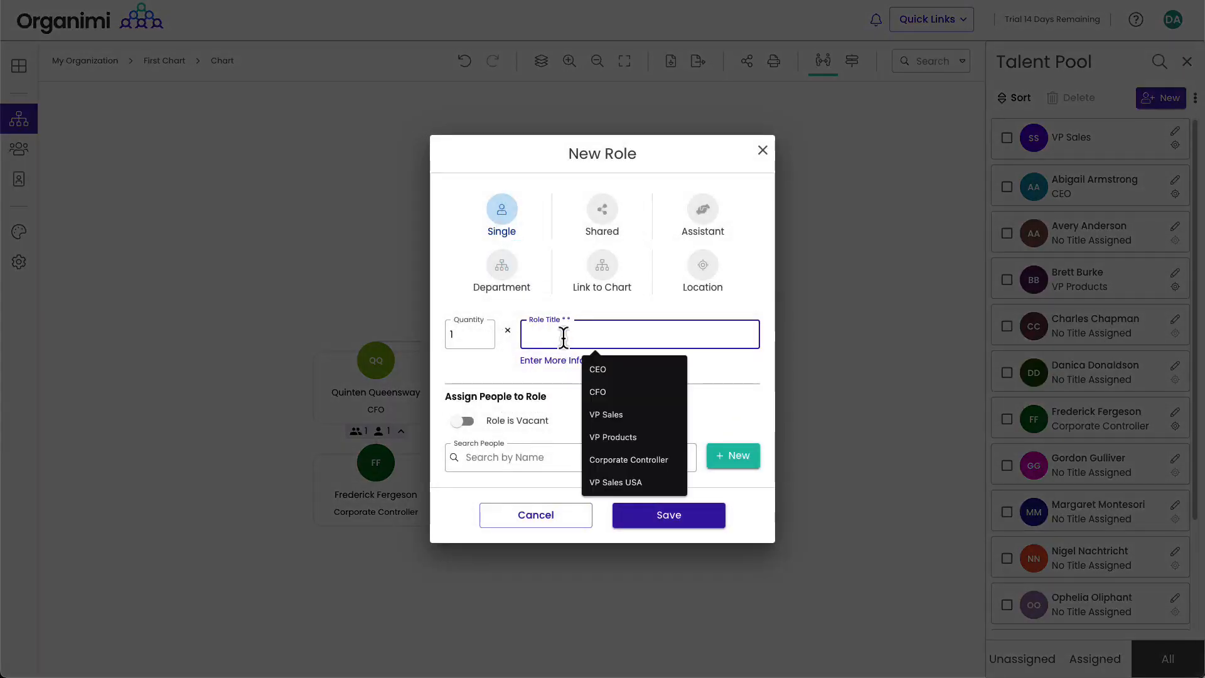
left_click(616, 391)
left_click(670, 515)
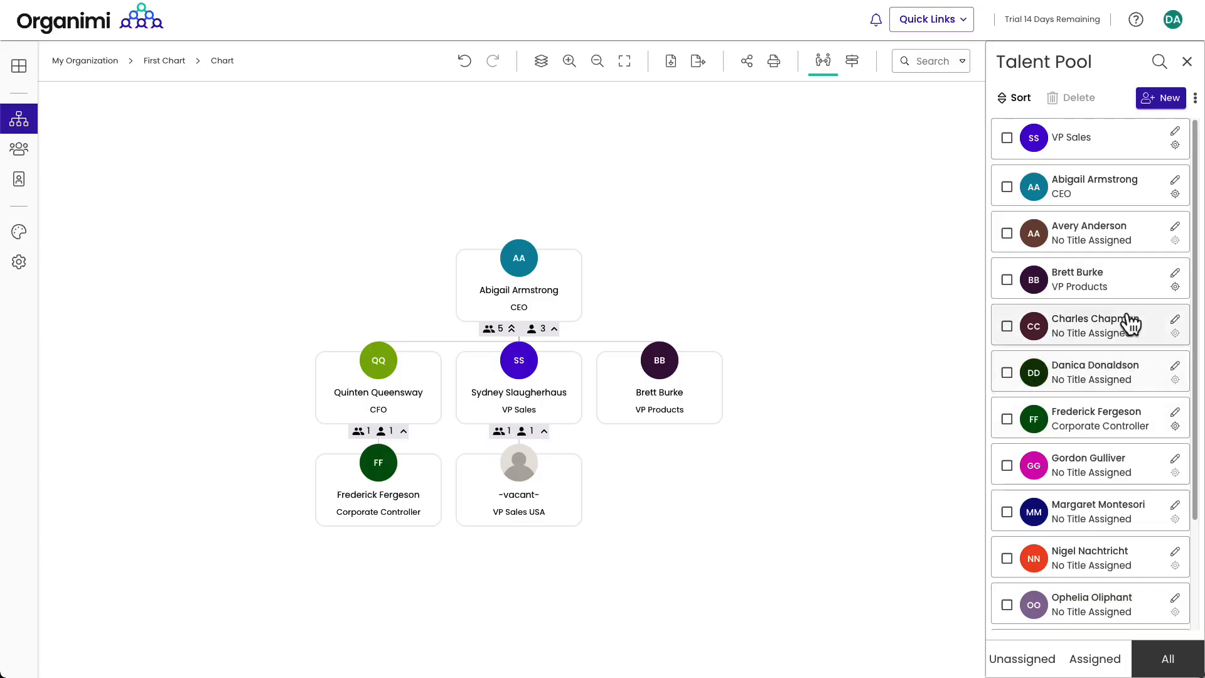
left_click_drag(1037, 324, 521, 497)
left_click(634, 381)
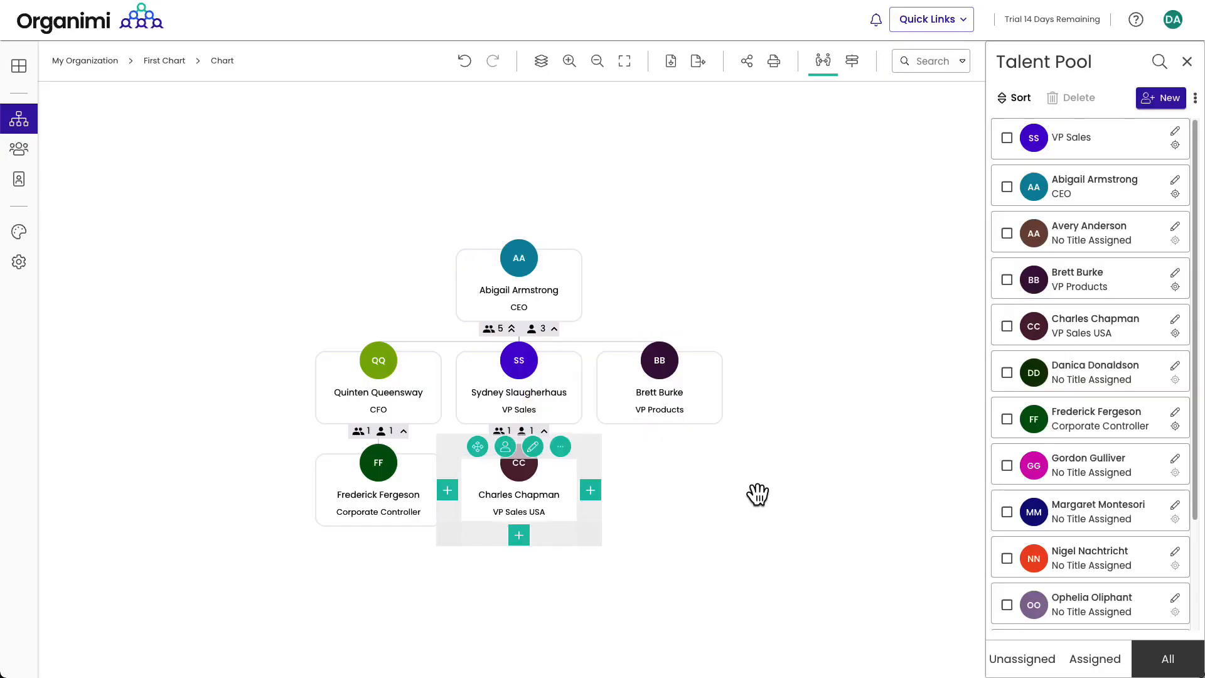
Step: Add a Sales Director Canada role under VP Sales with a chosen person assigned
left_click(517, 431)
left_click(586, 339)
type("Sales Director Canada")
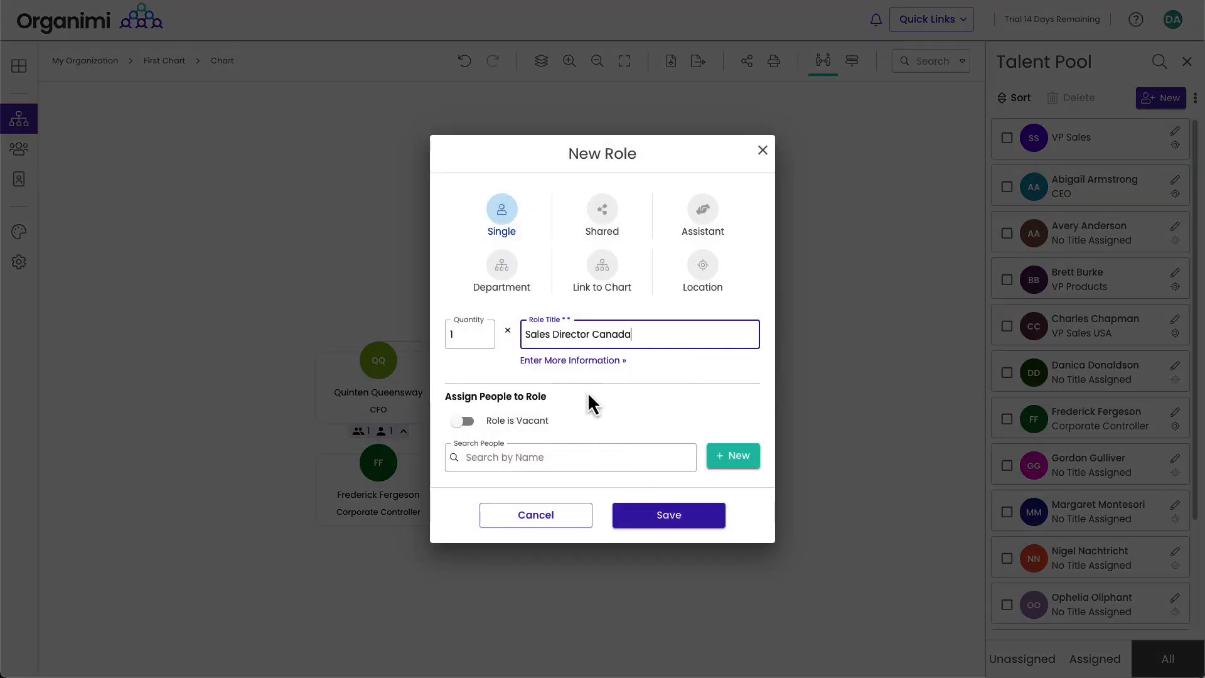
left_click(534, 453)
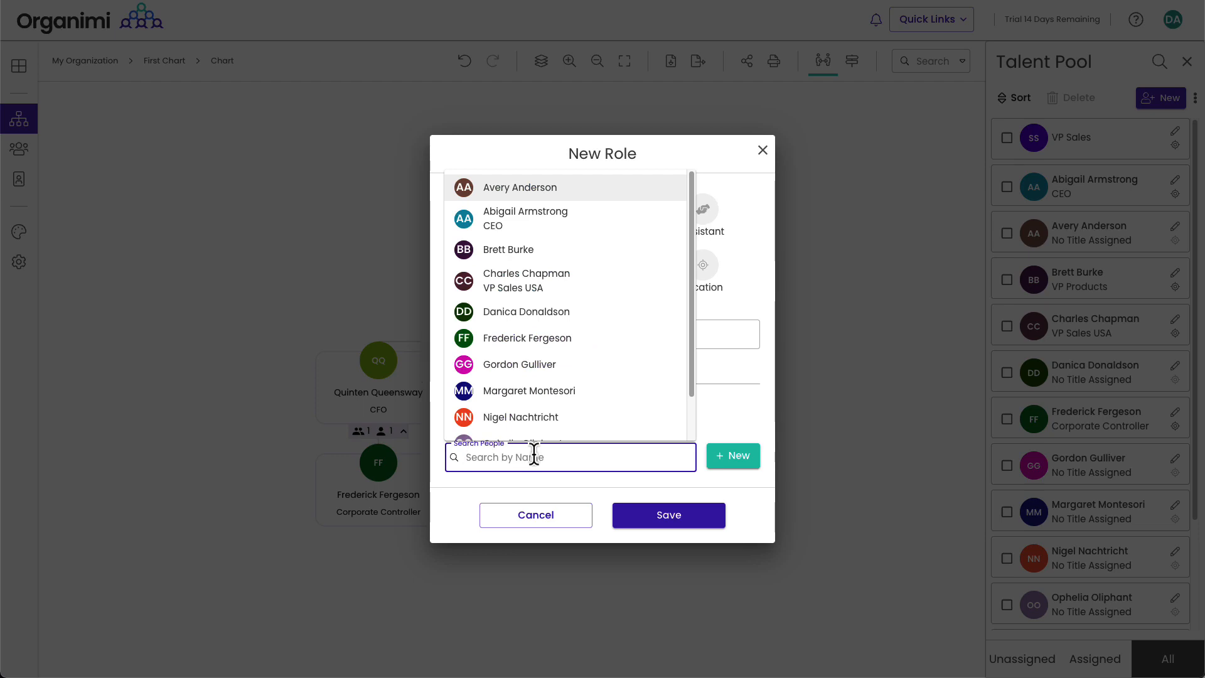
type("Ray")
left_click(575, 493)
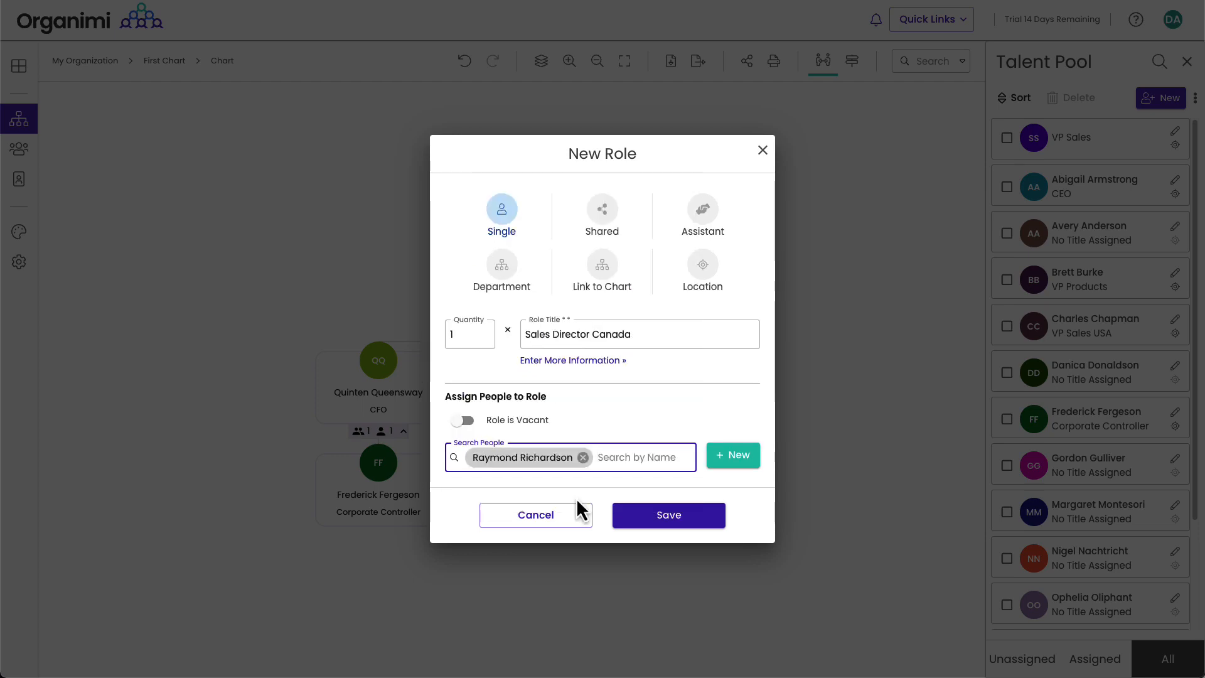
left_click(688, 515)
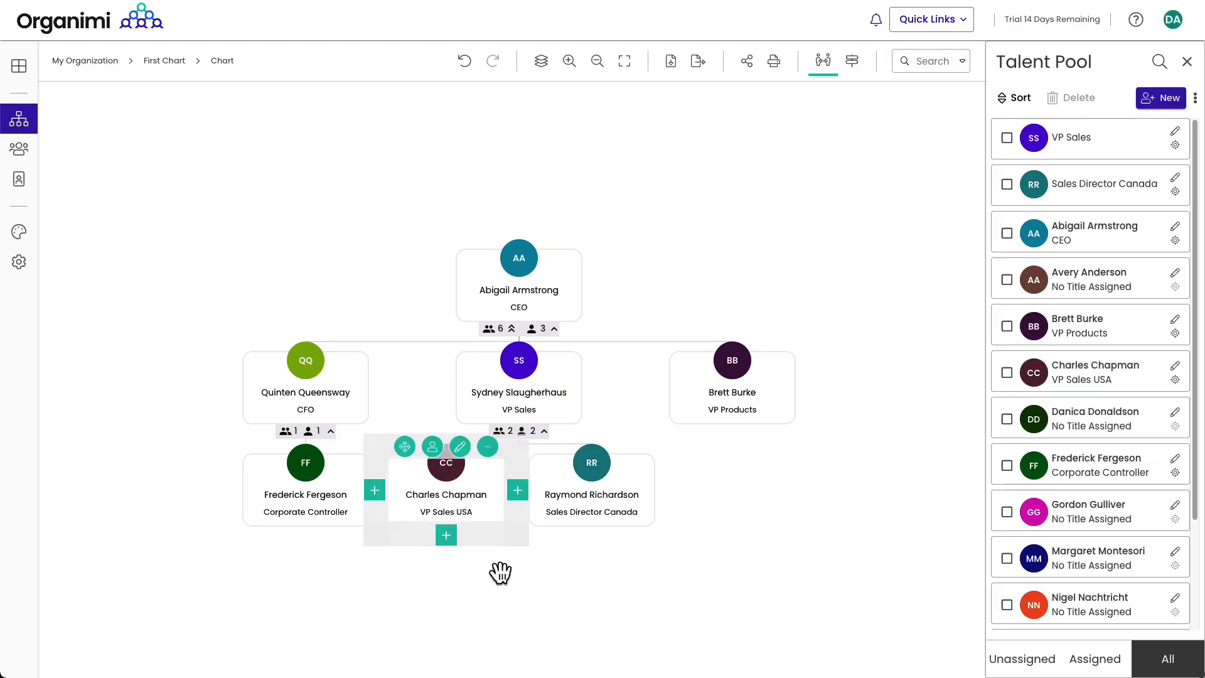
Step: Create three Account roles at once under VP Sales USA
left_click(448, 537)
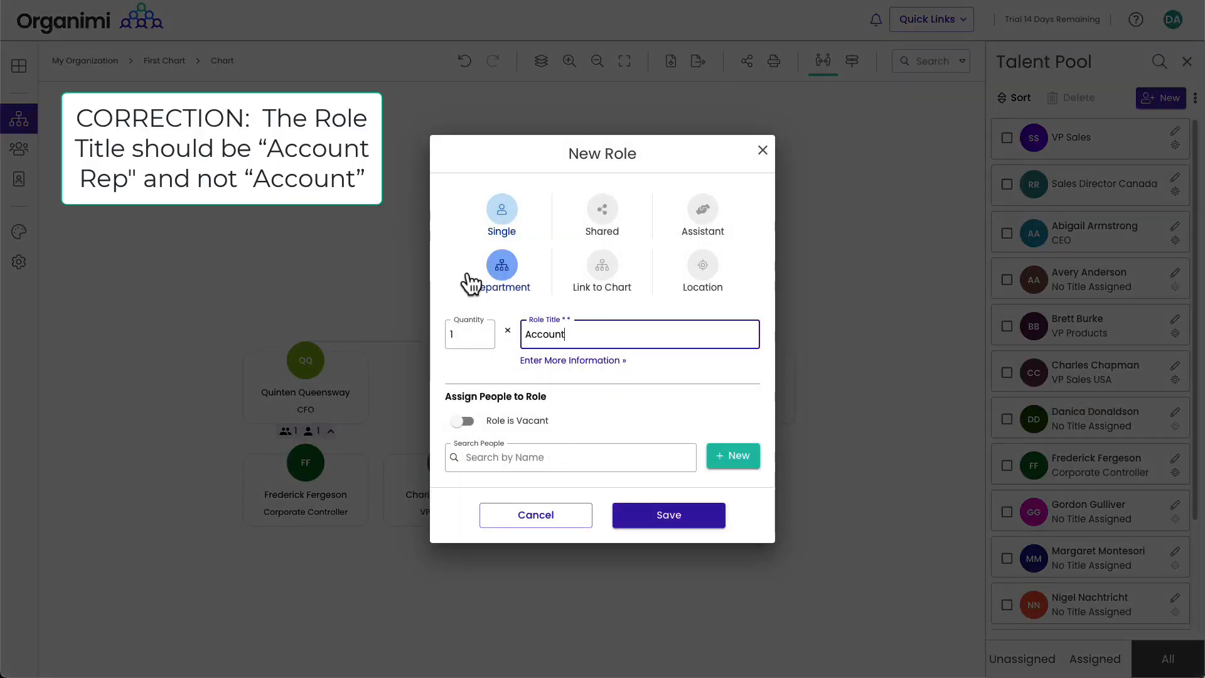
left_click(473, 333)
left_click(485, 331)
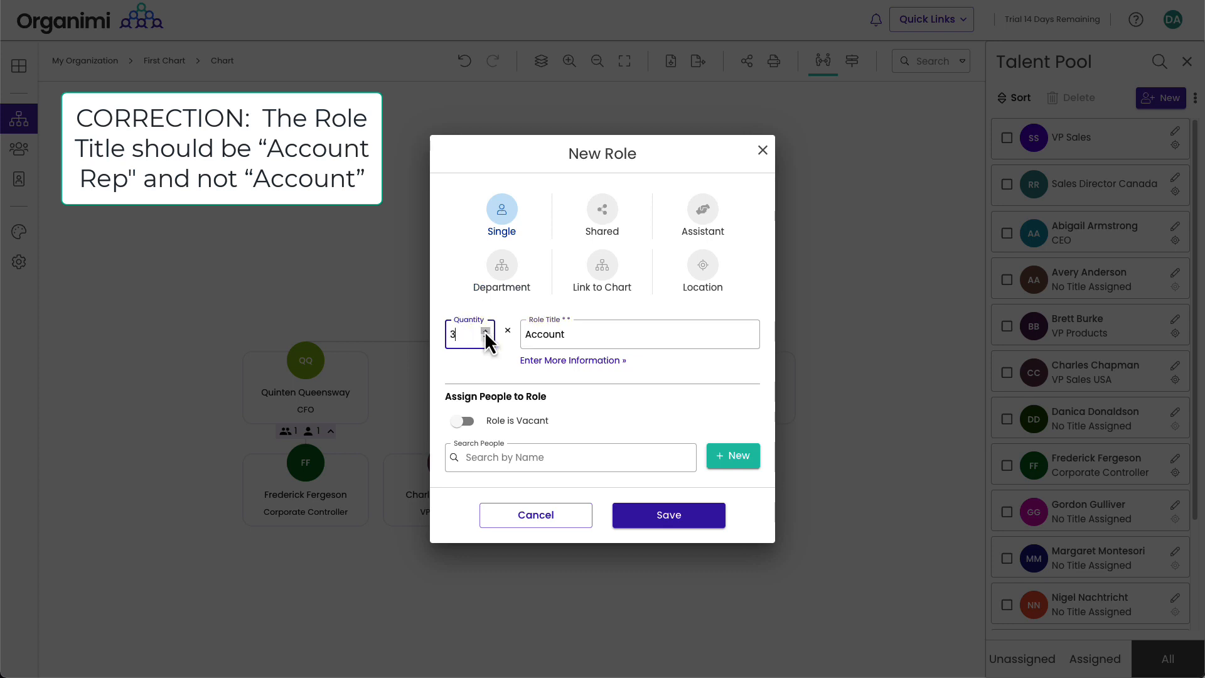
left_click(687, 516)
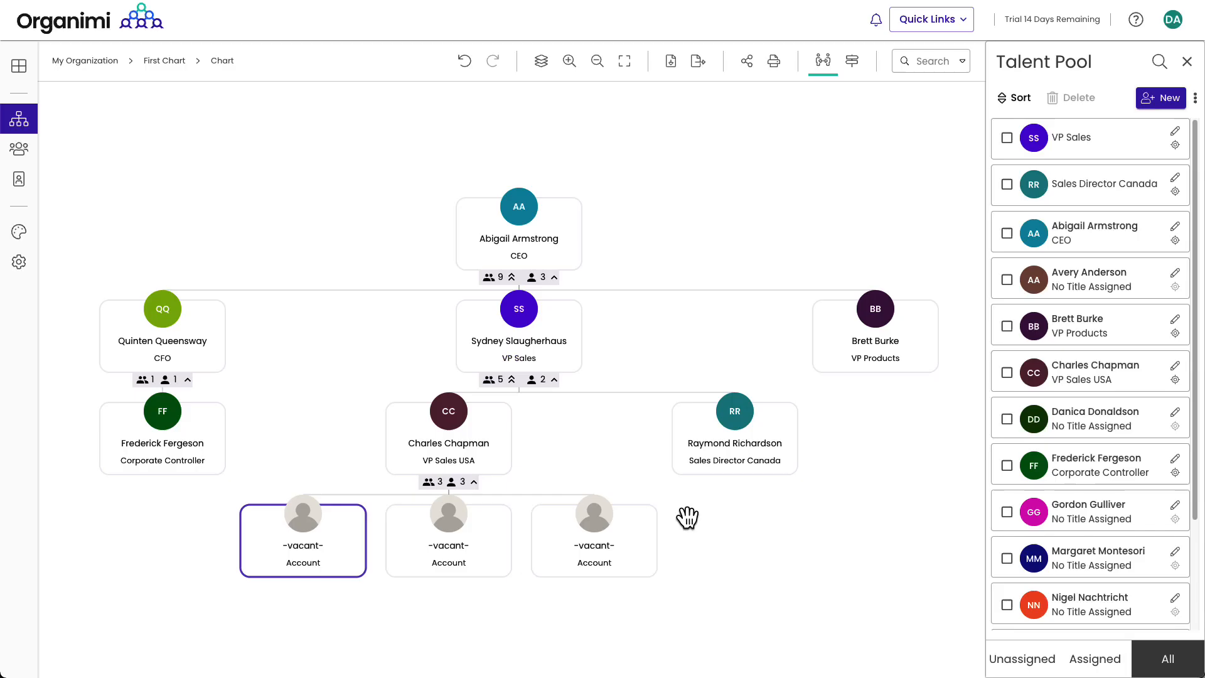
Step: Fill the first two Account roles with people dragged from the talent pool
left_click(546, 564)
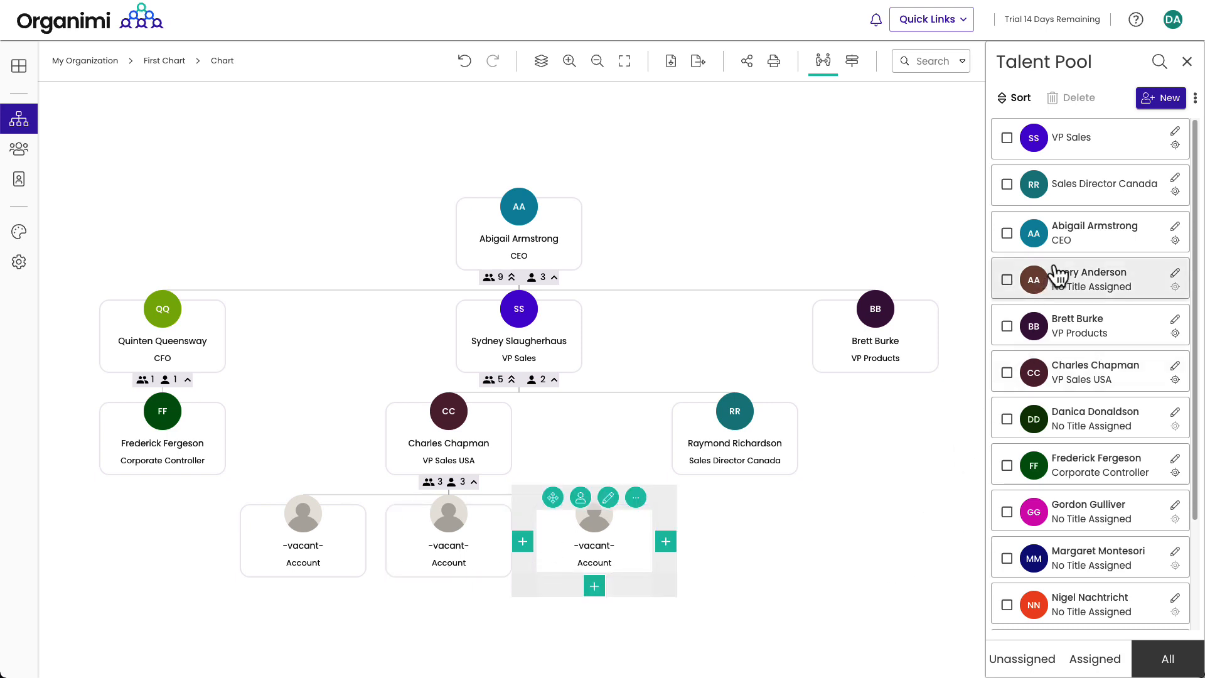
left_click_drag(1037, 279, 303, 559)
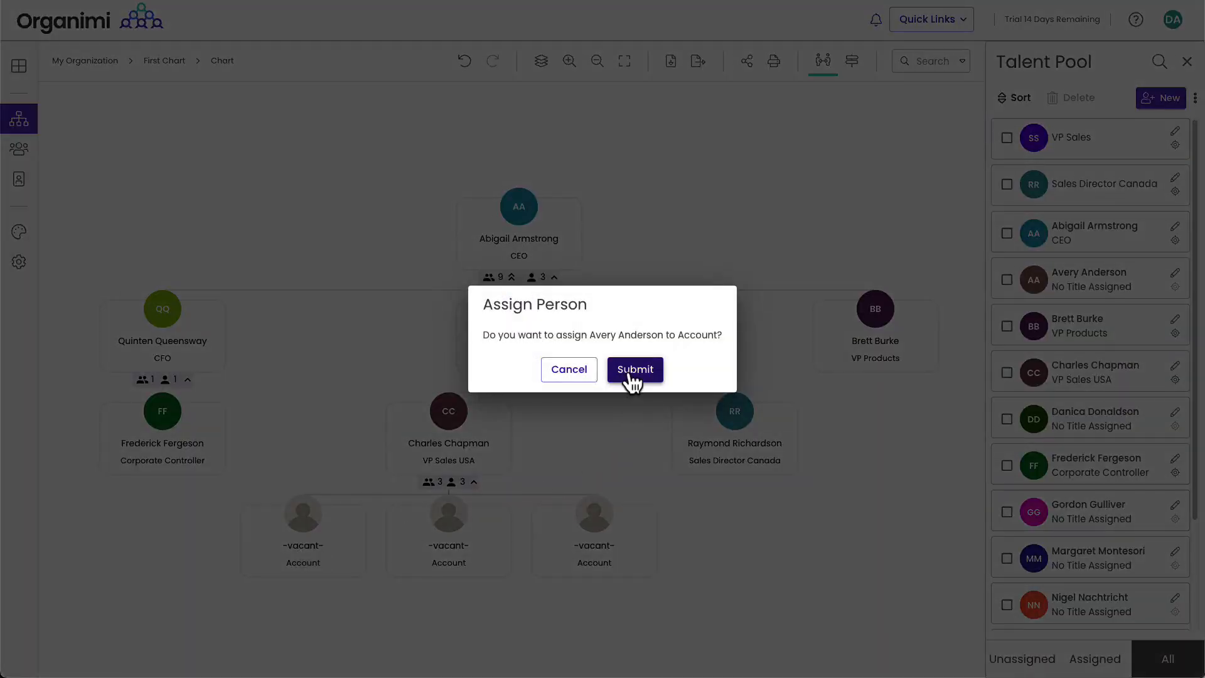
left_click(634, 370)
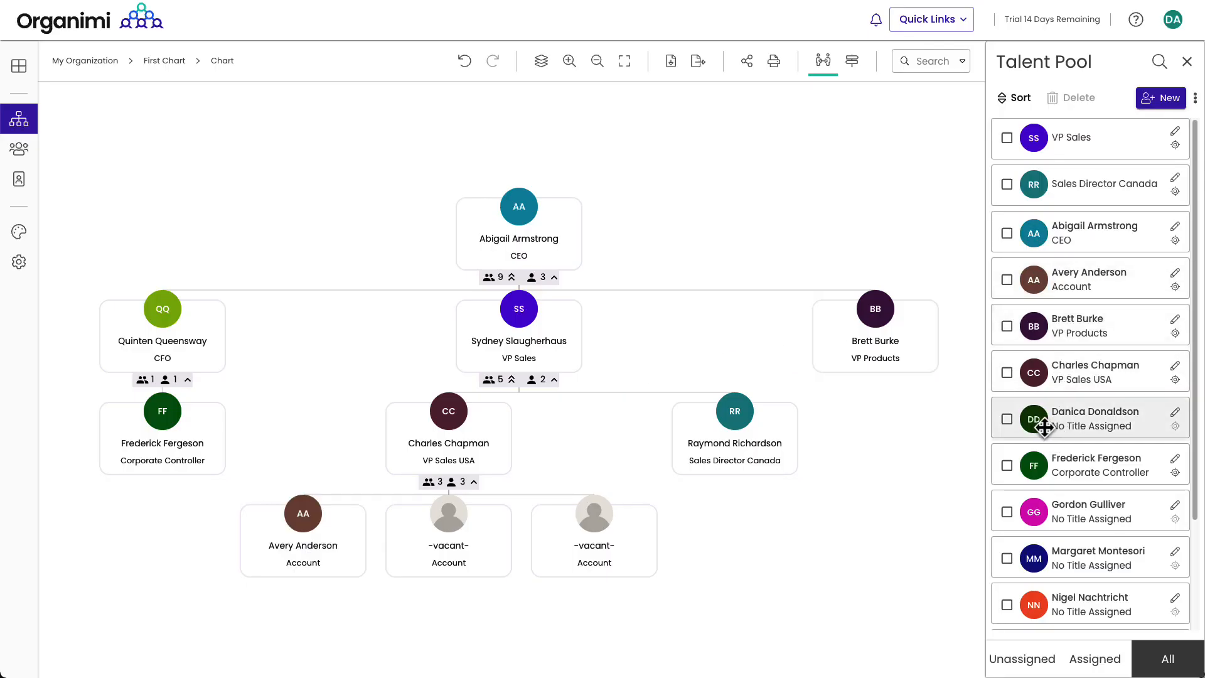
left_click_drag(1043, 428, 442, 547)
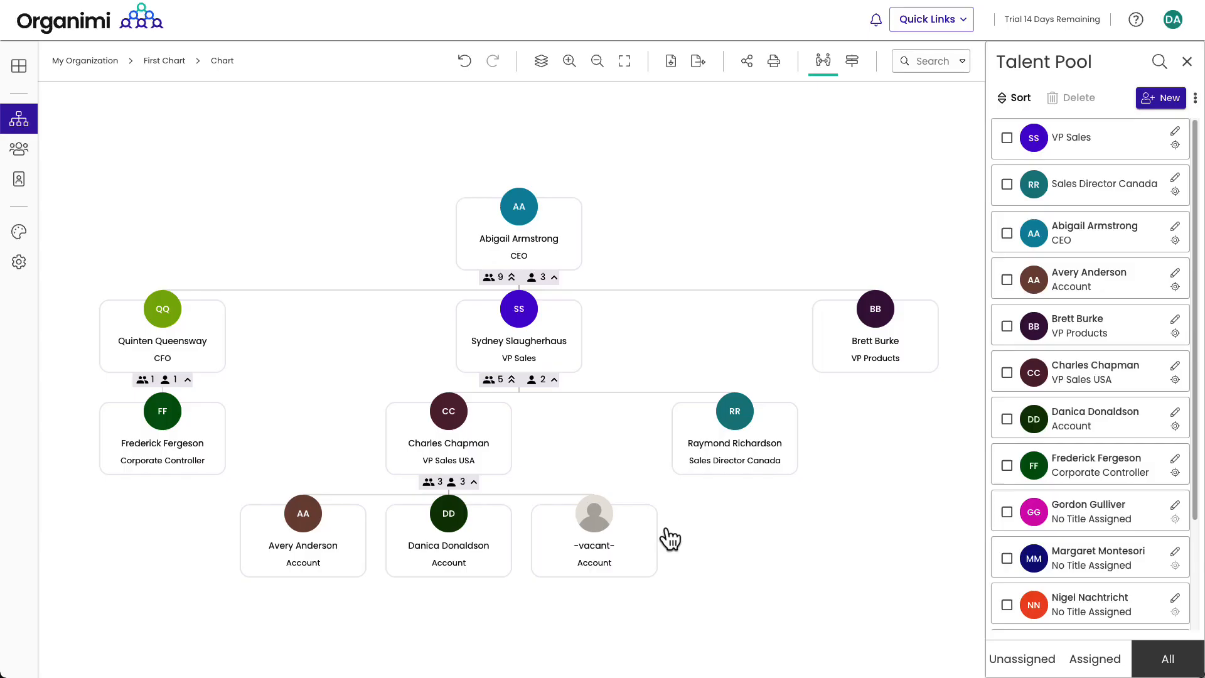
Step: Fill the last vacant Account role with a searched person and save it
left_click(611, 497)
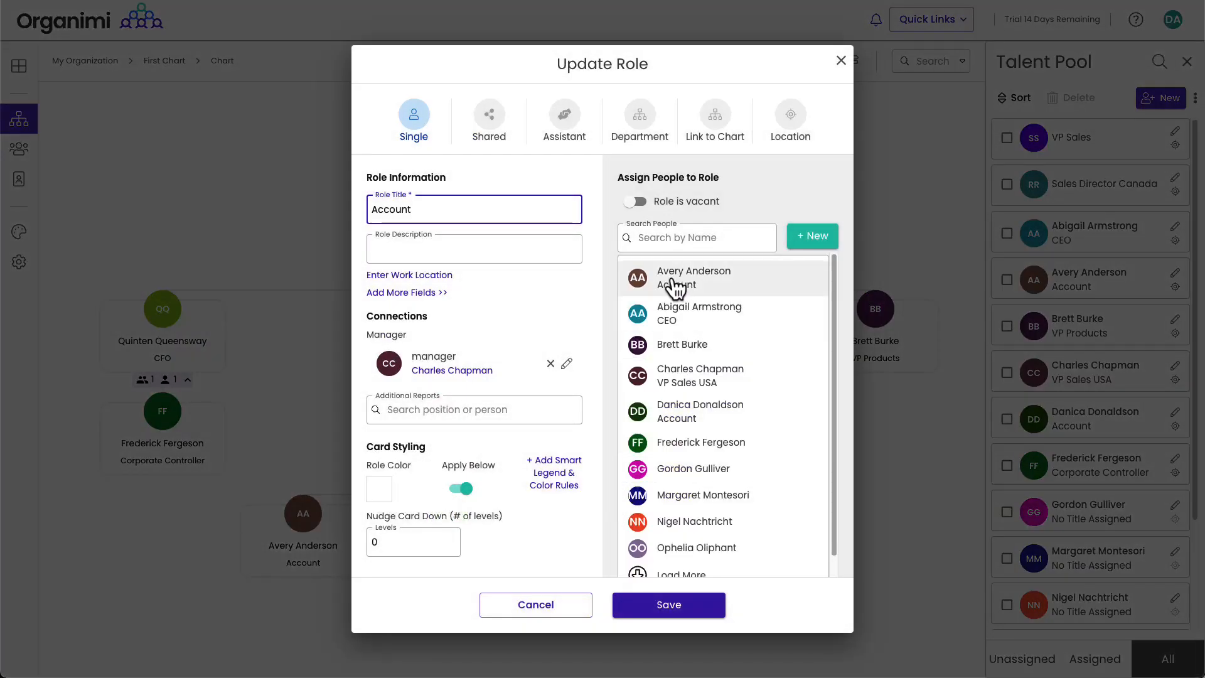
left_click(690, 237)
type("ul")
left_click(721, 312)
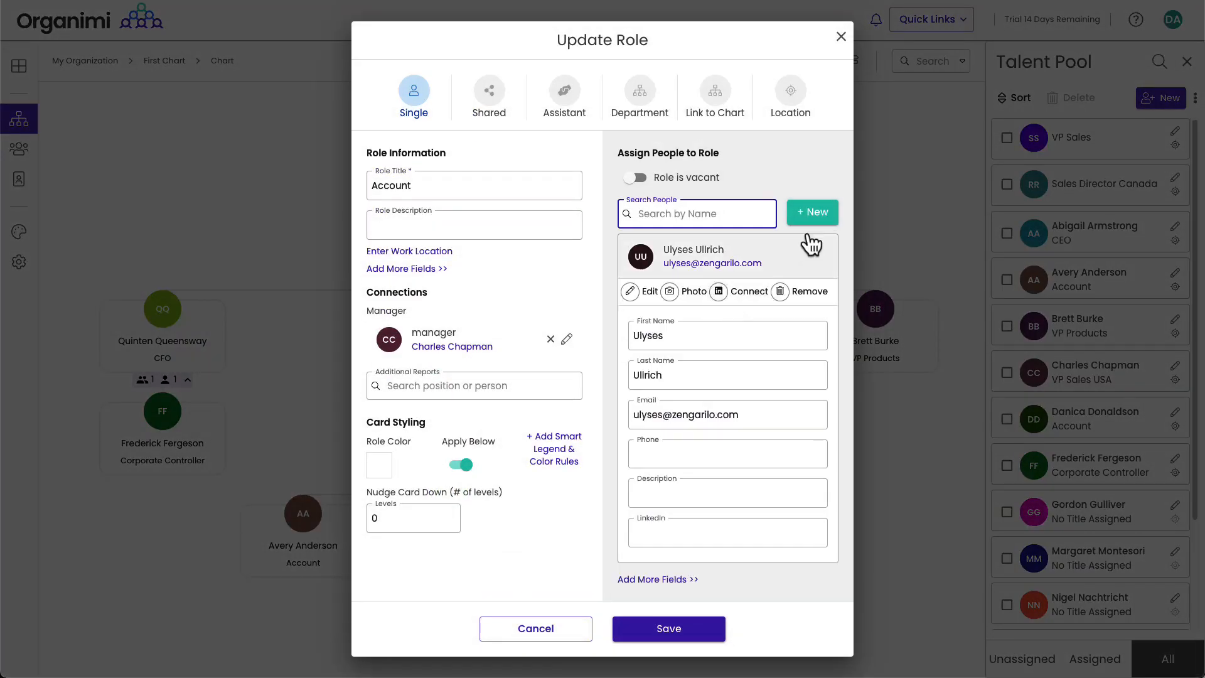
left_click(646, 628)
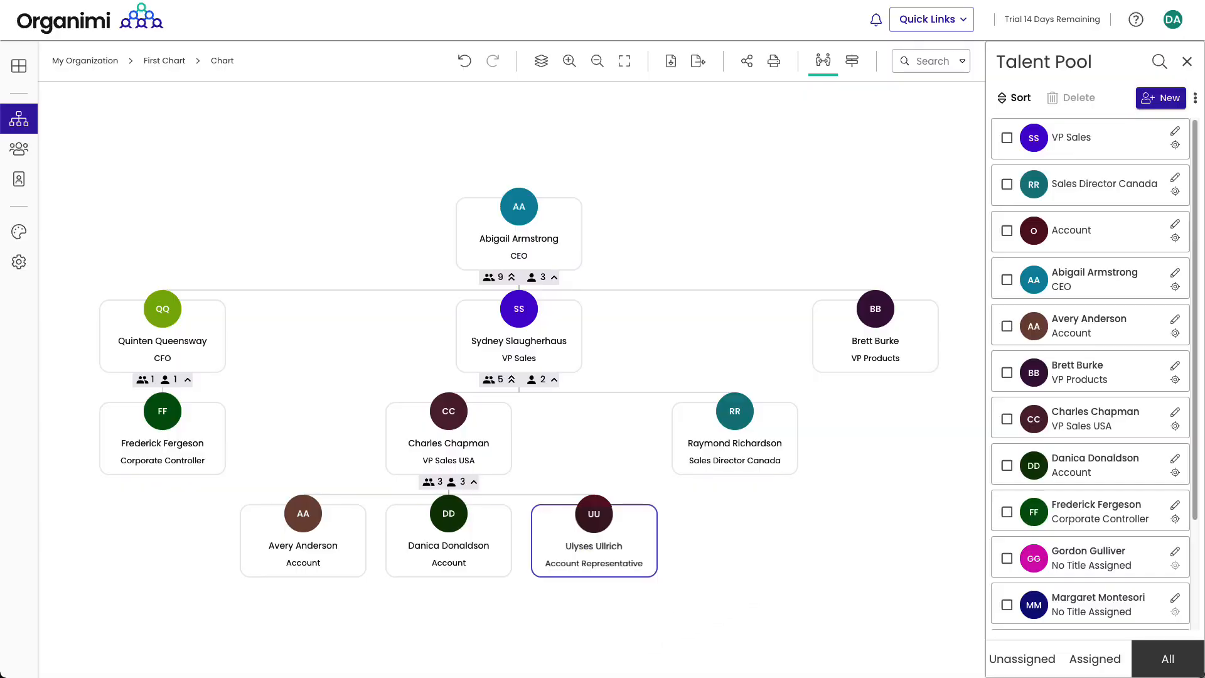
Step: Set VP Sales USA's Display Direction to Vertical so its reports stack
left_click(468, 395)
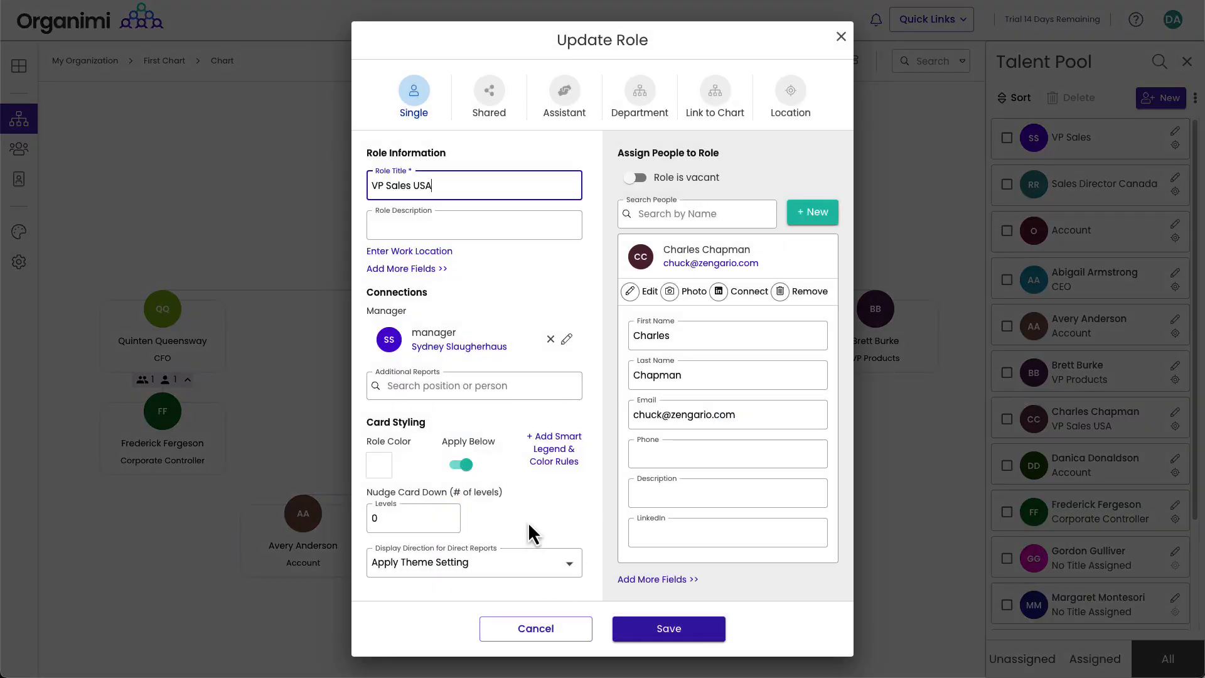
left_click(568, 564)
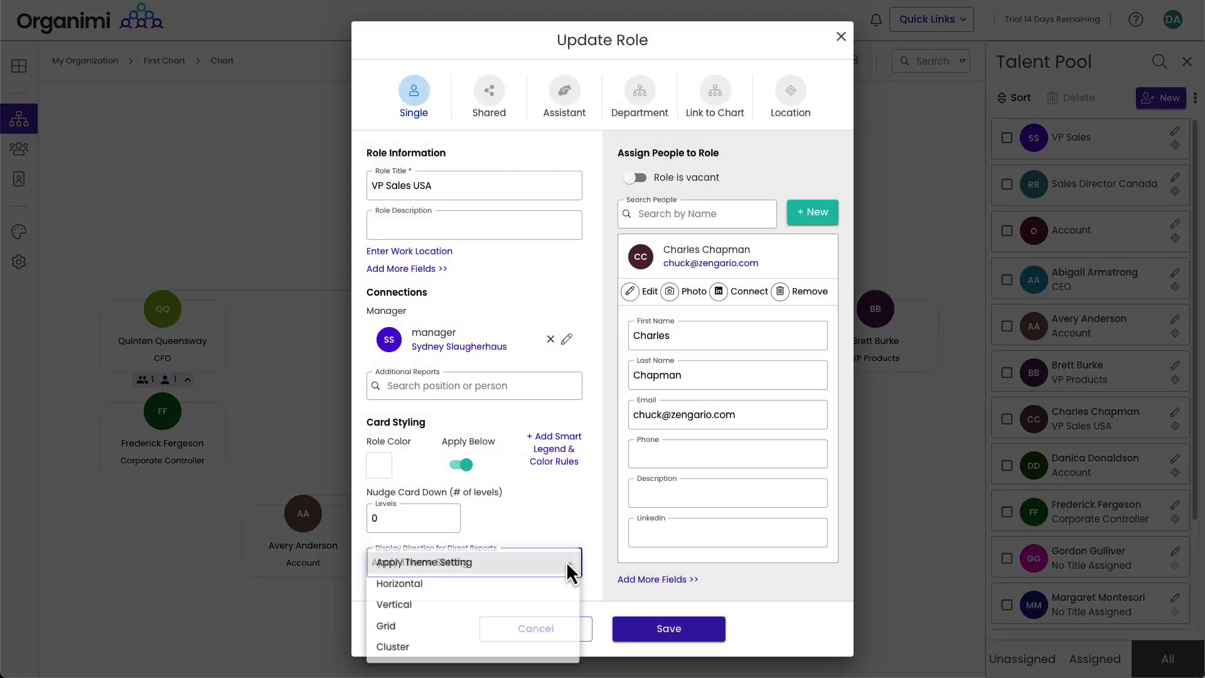
left_click(403, 606)
left_click(703, 634)
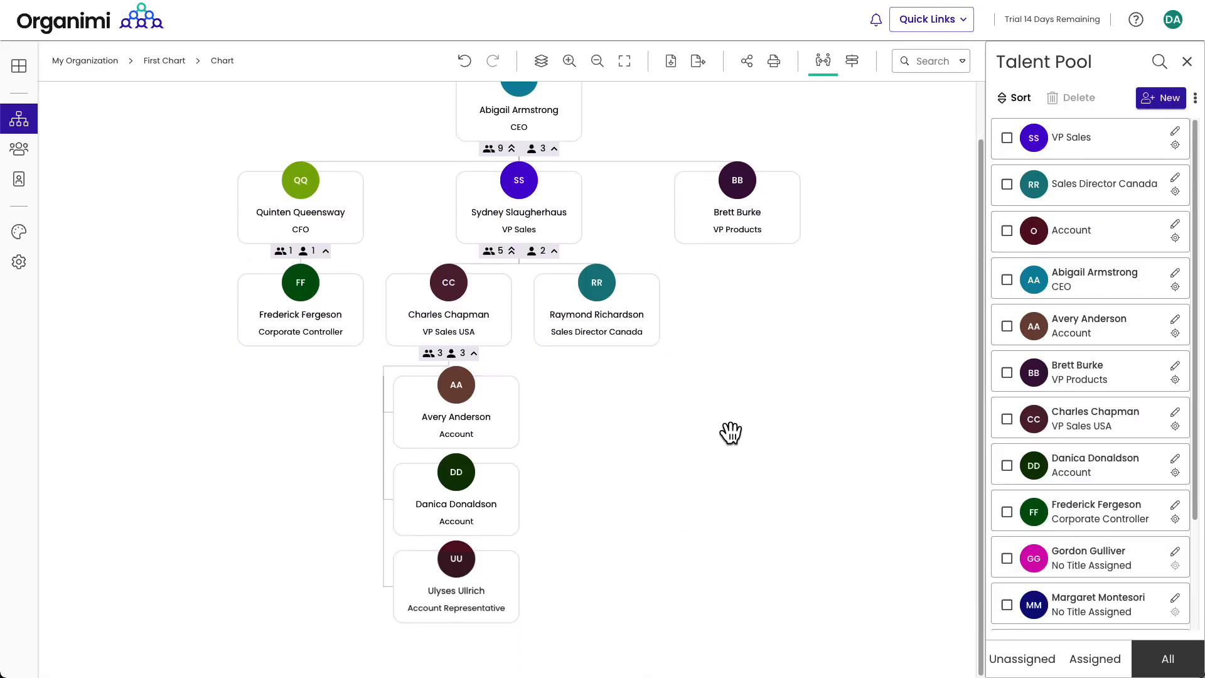
scroll(731, 433, "up", 1)
Step: Add a Customer Support Director role under VP Products with a searched person assigned
left_click(738, 315)
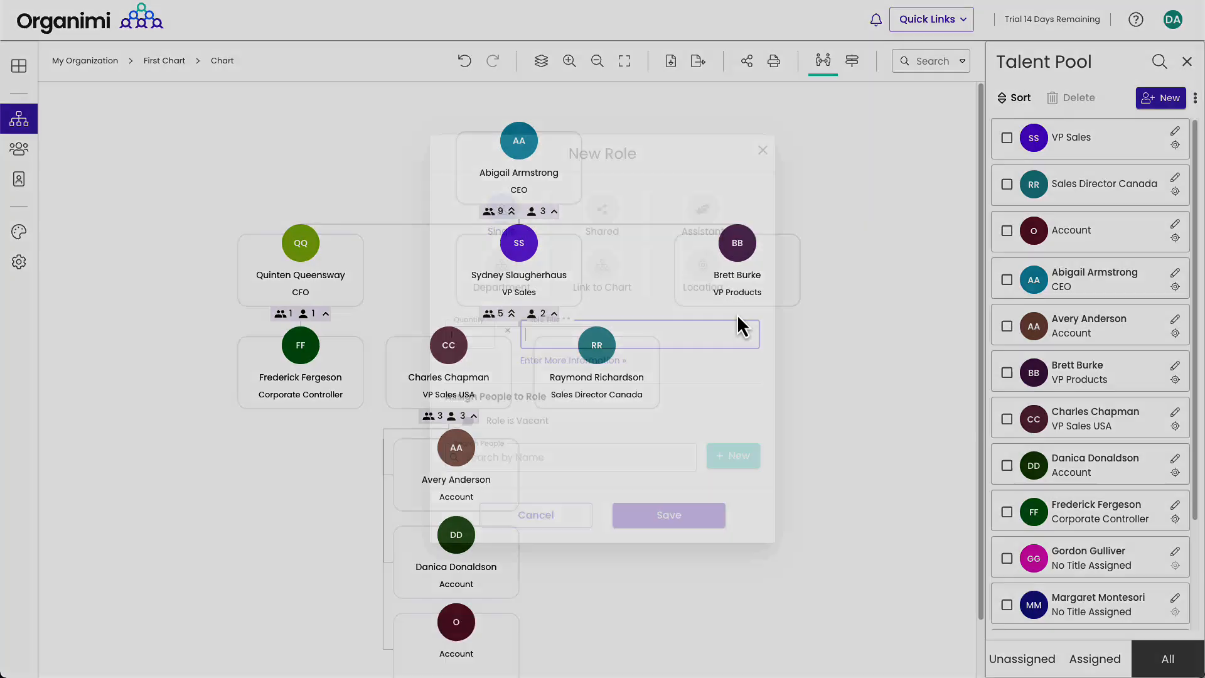
type("Customer Support Director")
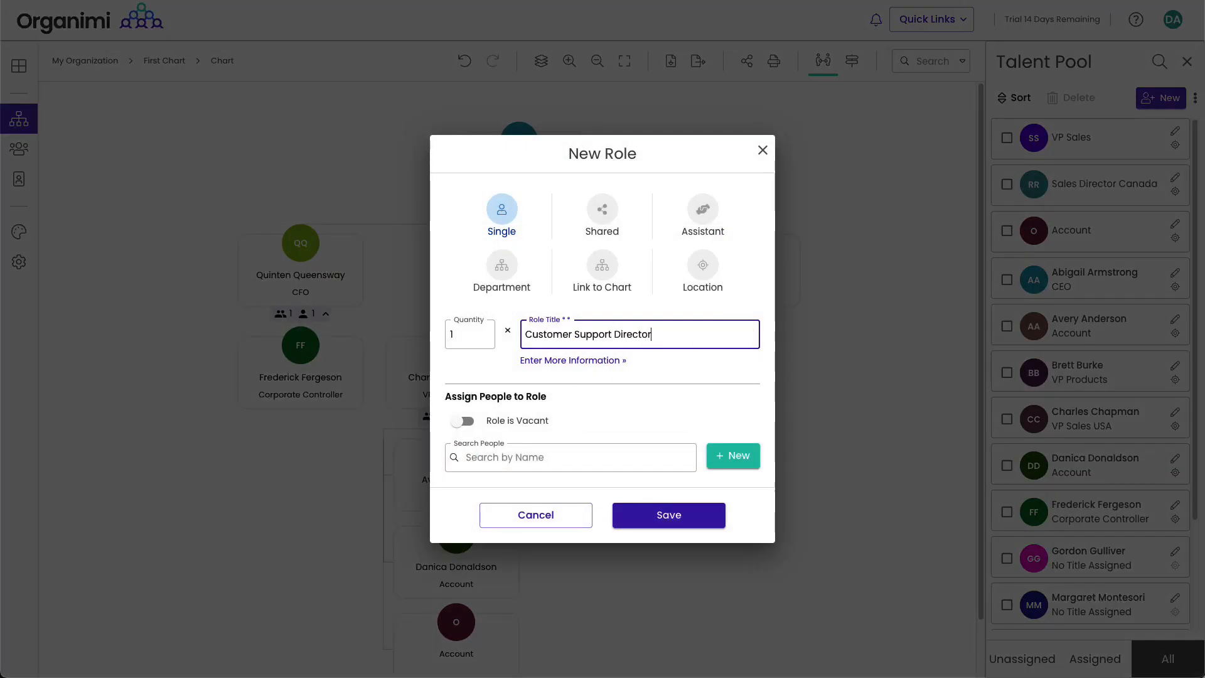
left_click(513, 459)
type("Gor")
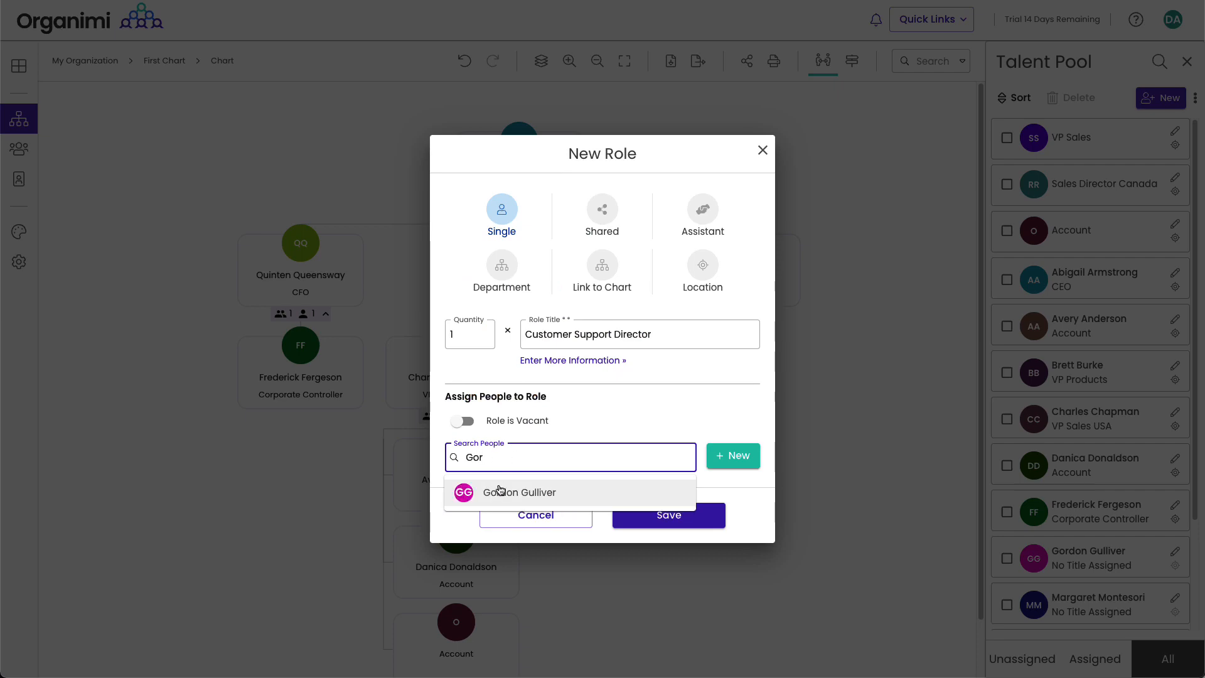
left_click(508, 500)
left_click(696, 516)
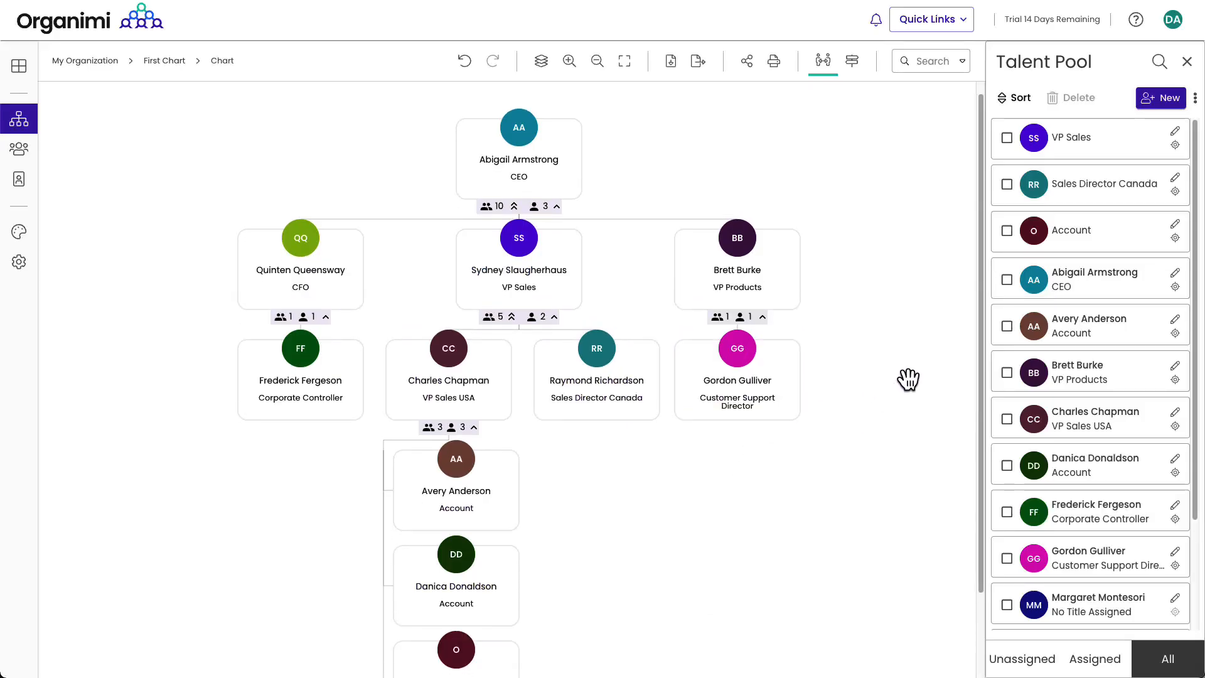
Step: Add a Product Development Department under VP Products
mouse_move(710, 386)
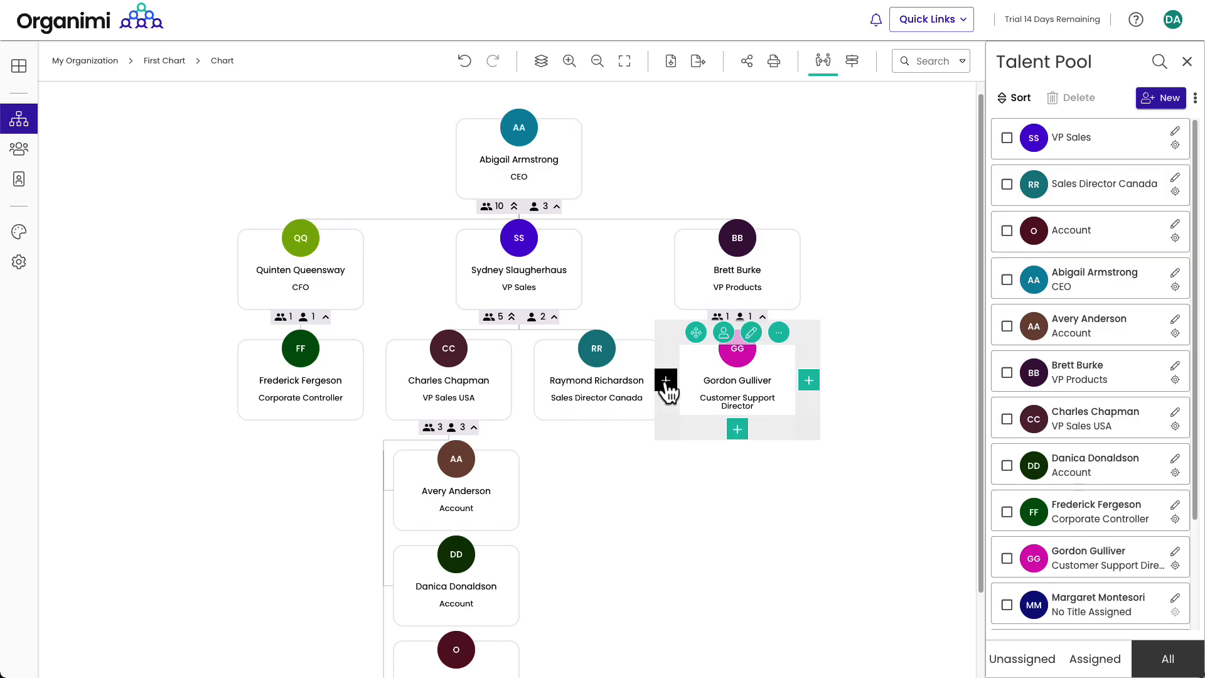
left_click(665, 380)
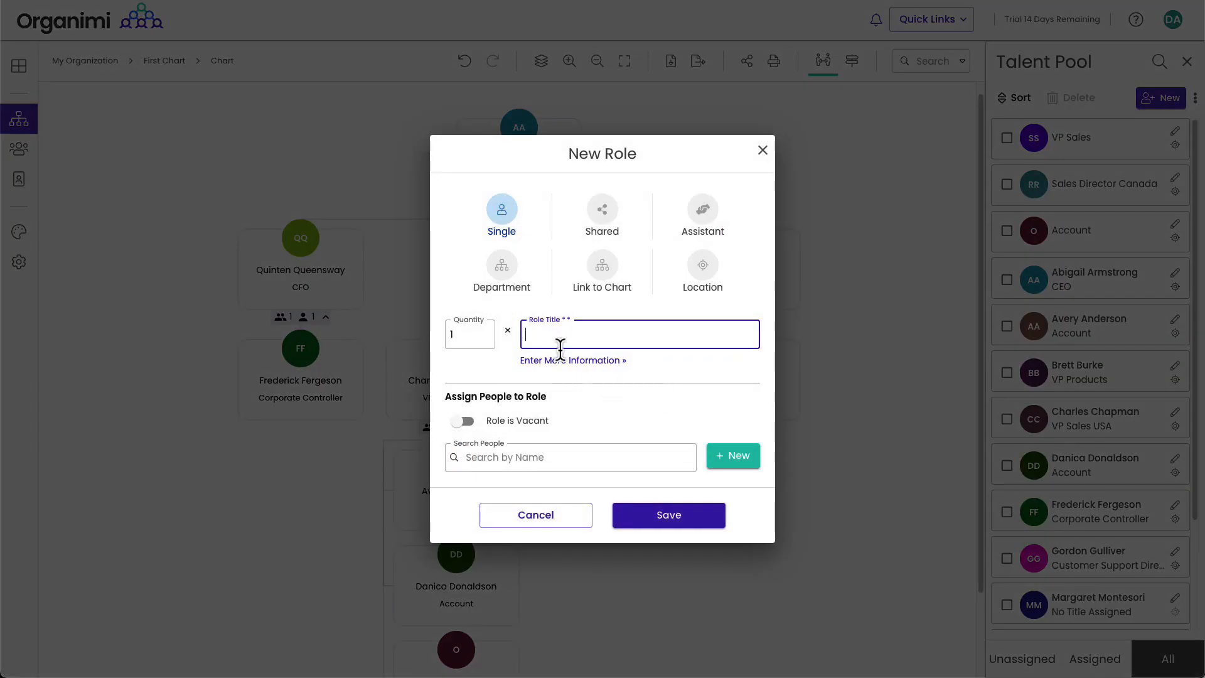
left_click(505, 268)
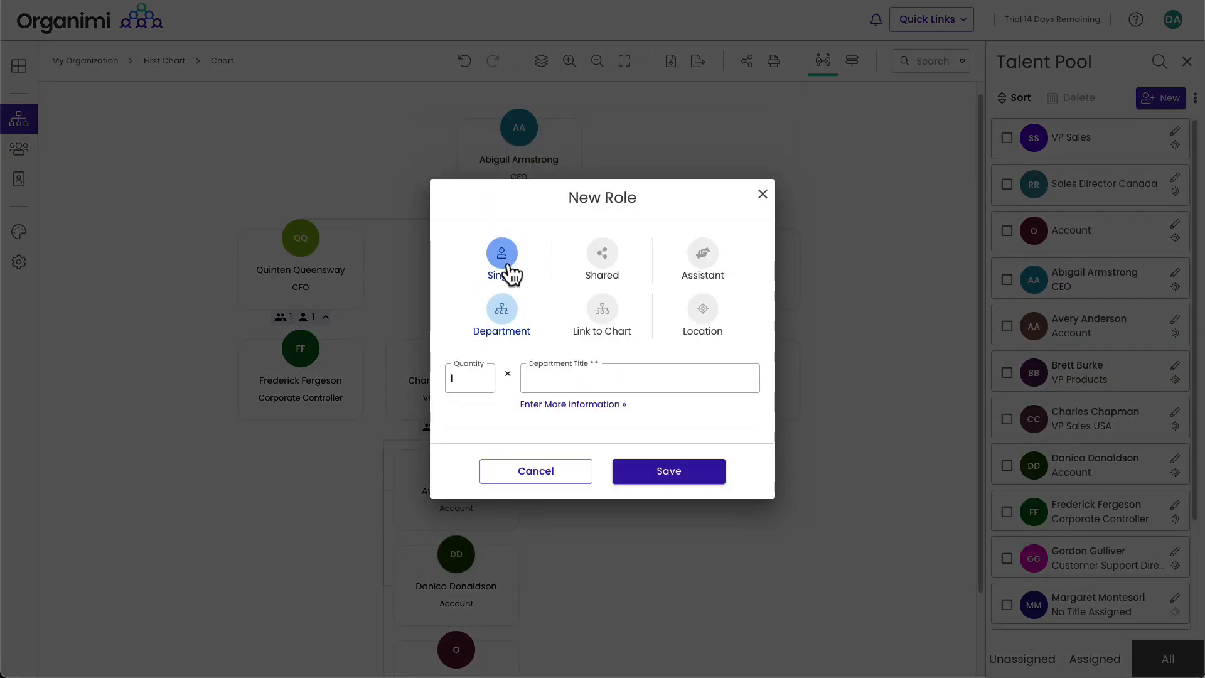
left_click(612, 379)
type("Prodd")
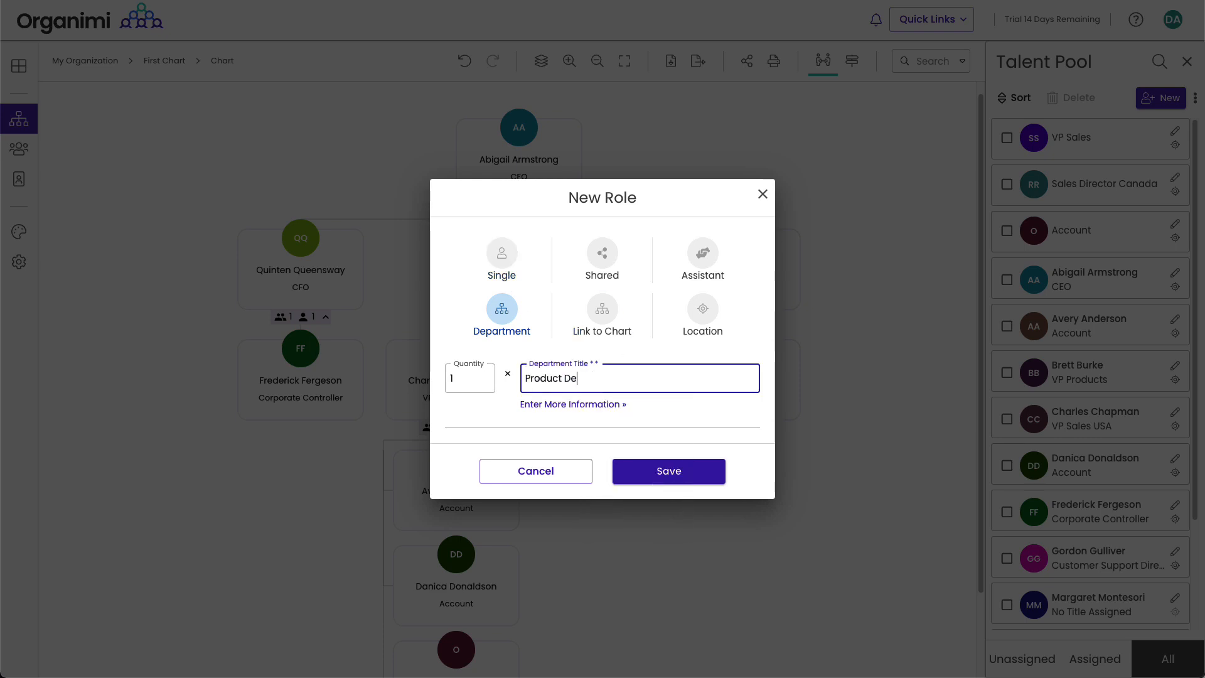
left_click(708, 480)
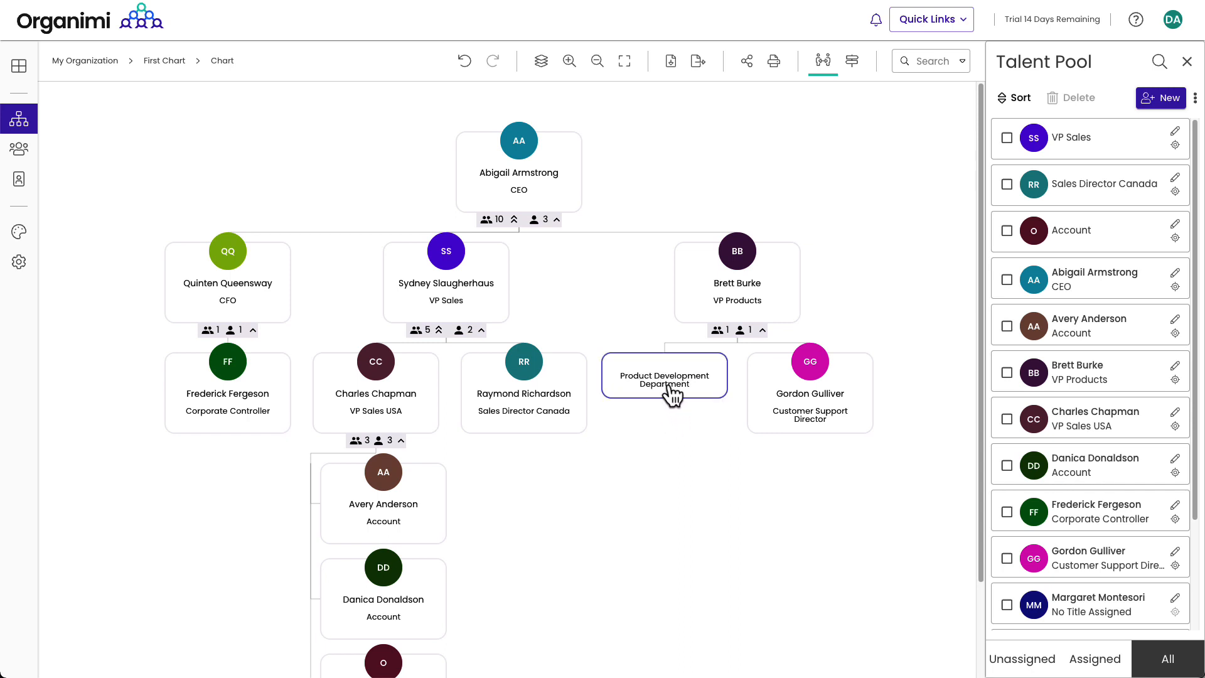
Step: Create two vacant Software Engineer roles in the Product Development Department
mouse_move(665, 403)
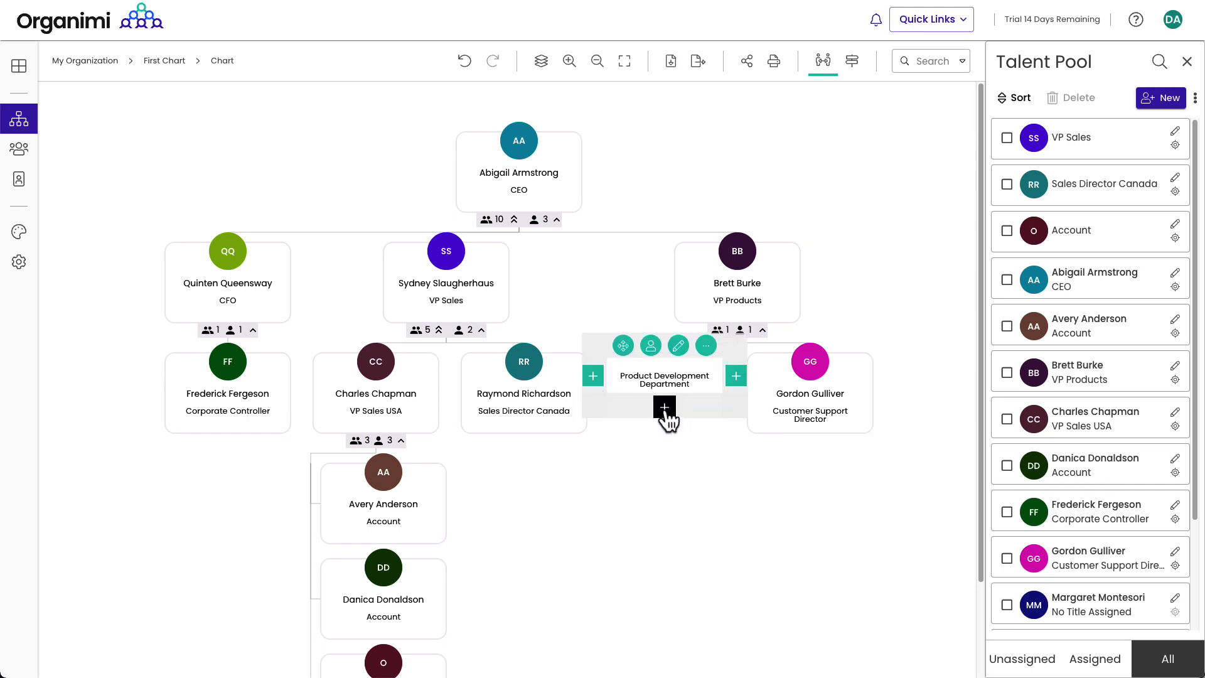
left_click(664, 408)
left_click(485, 330)
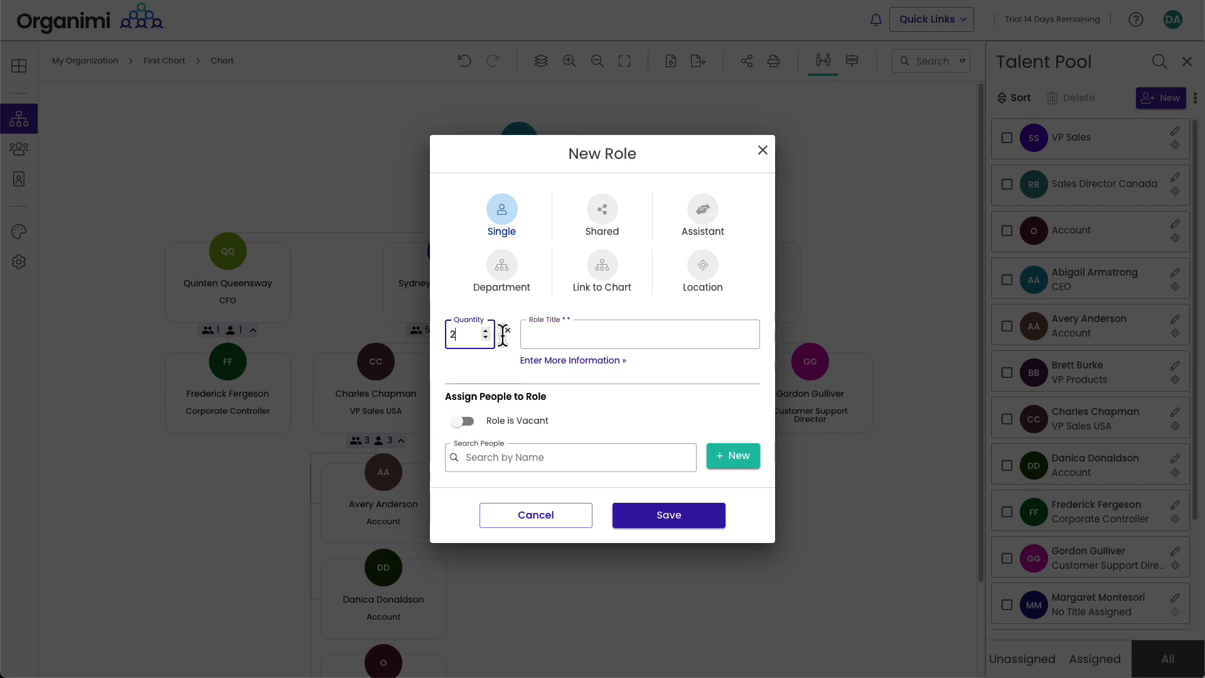
type("Software Engineer")
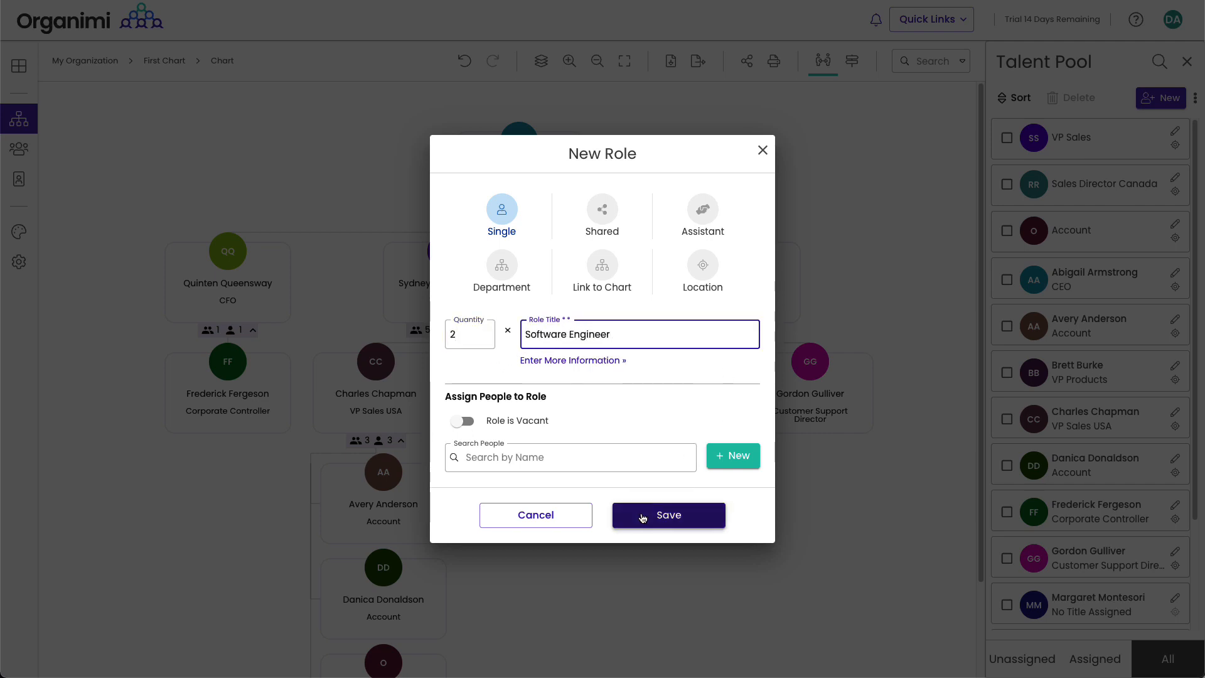
left_click(644, 515)
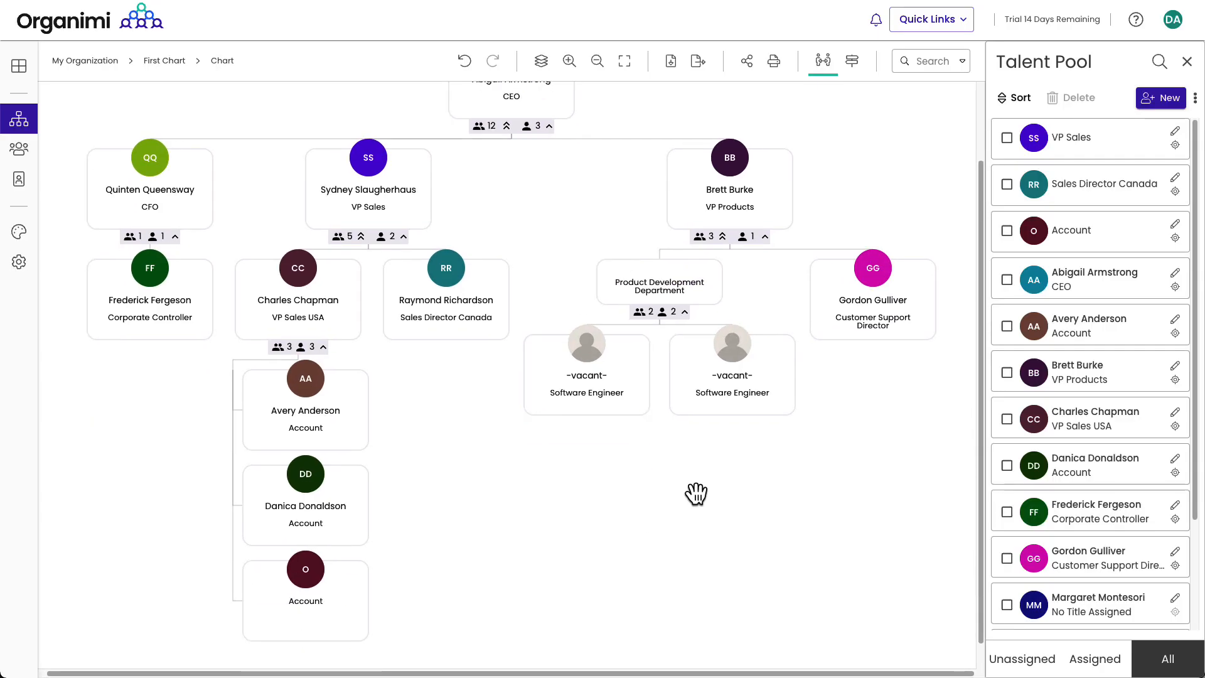
Step: Add a Graphic Designer role to the department, filled by a searched person
left_click(515, 375)
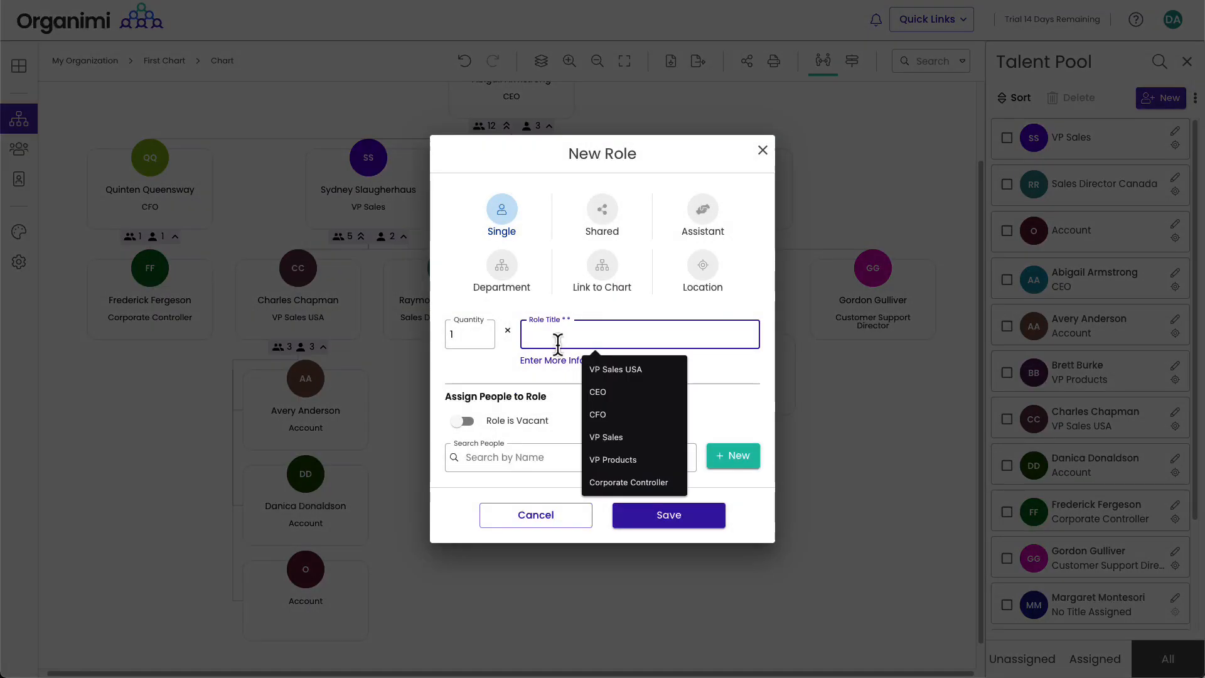
type("Graphic Designer")
left_click(512, 457)
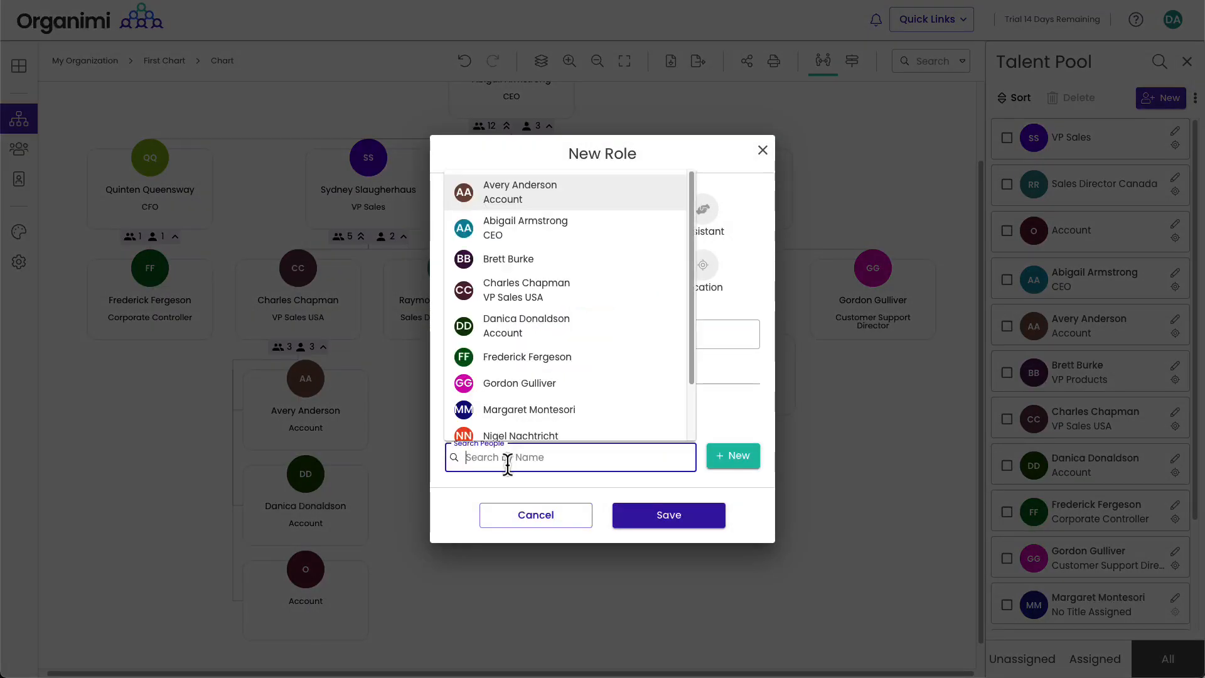
type("Oph")
left_click(535, 499)
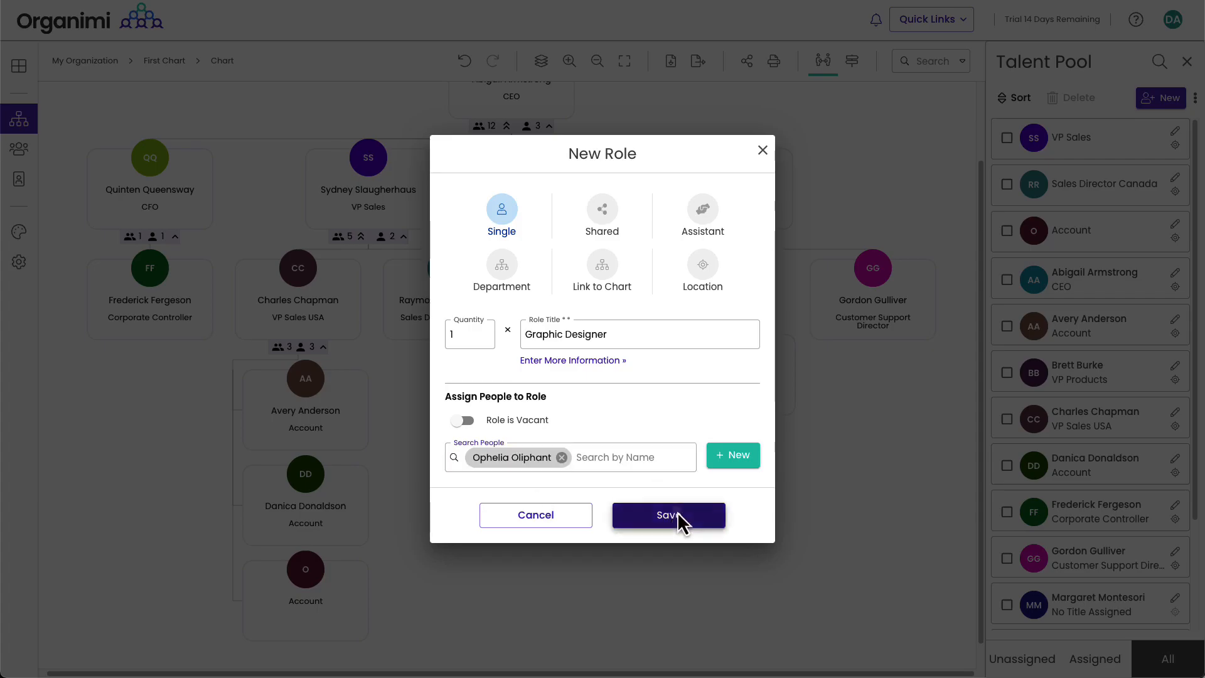
left_click(678, 515)
Step: Drag talent-pool people into both vacant Software Engineer roles and confirm
mouse_move(721, 392)
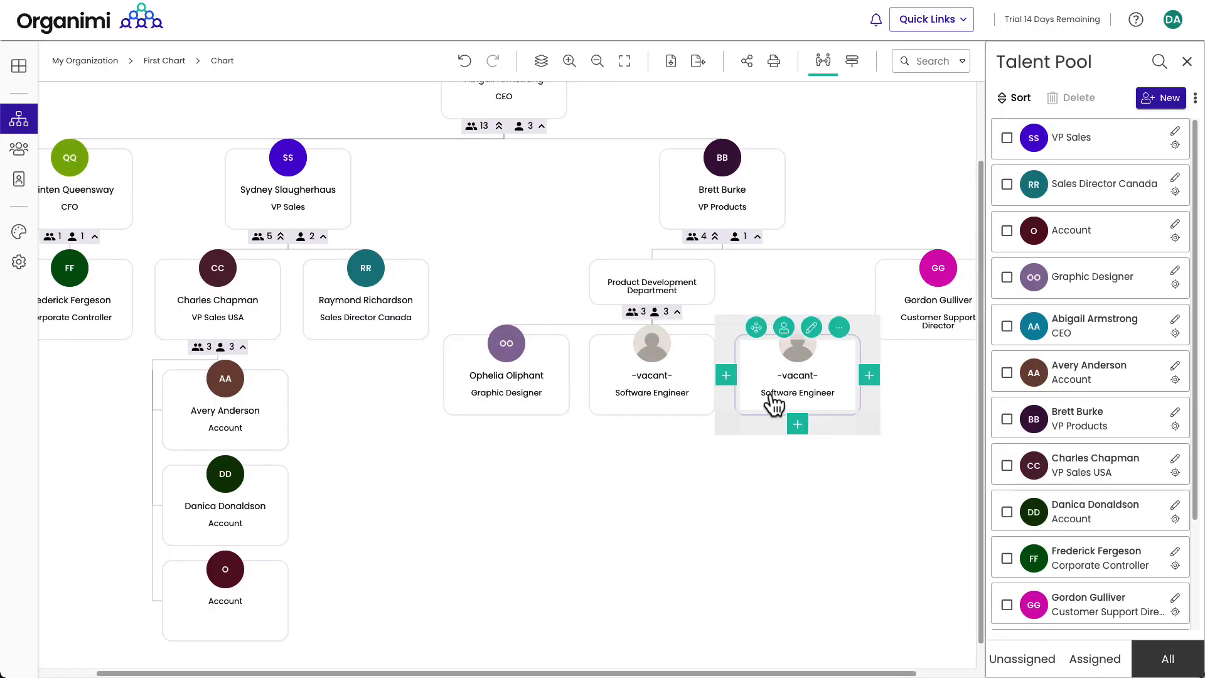
scroll(1061, 489, "down", 2)
left_click_drag(1036, 563, 646, 379)
left_click(636, 376)
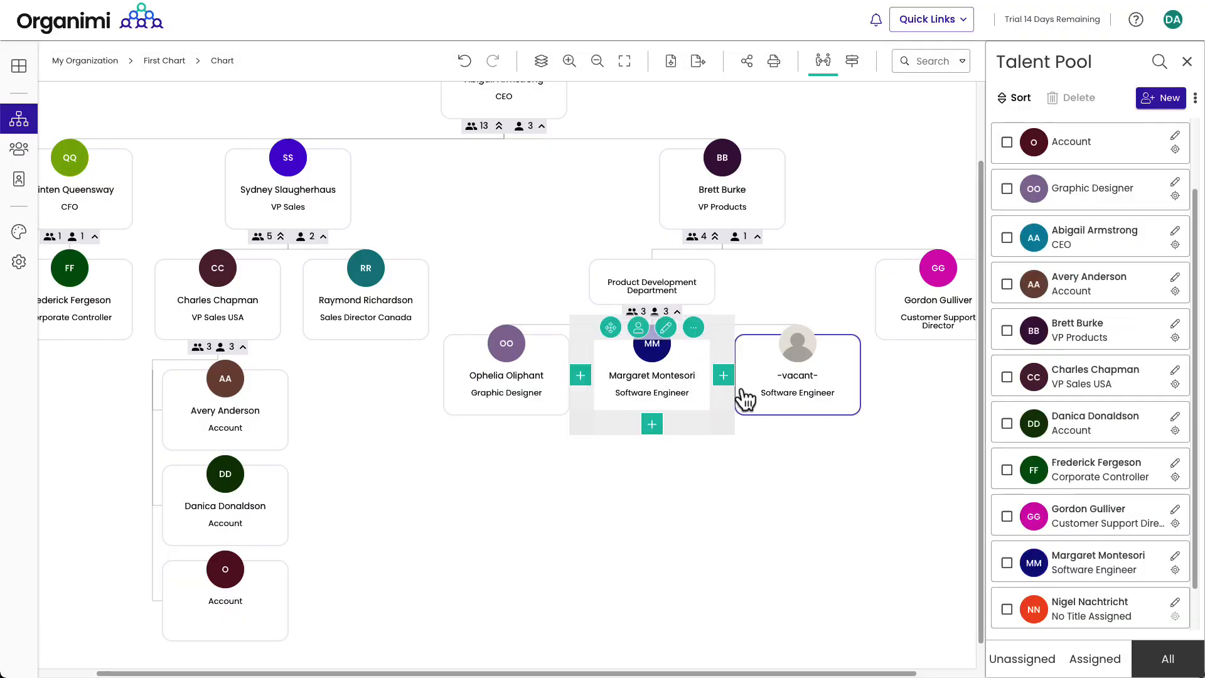
mouse_move(832, 355)
left_click_drag(832, 354, 802, 372)
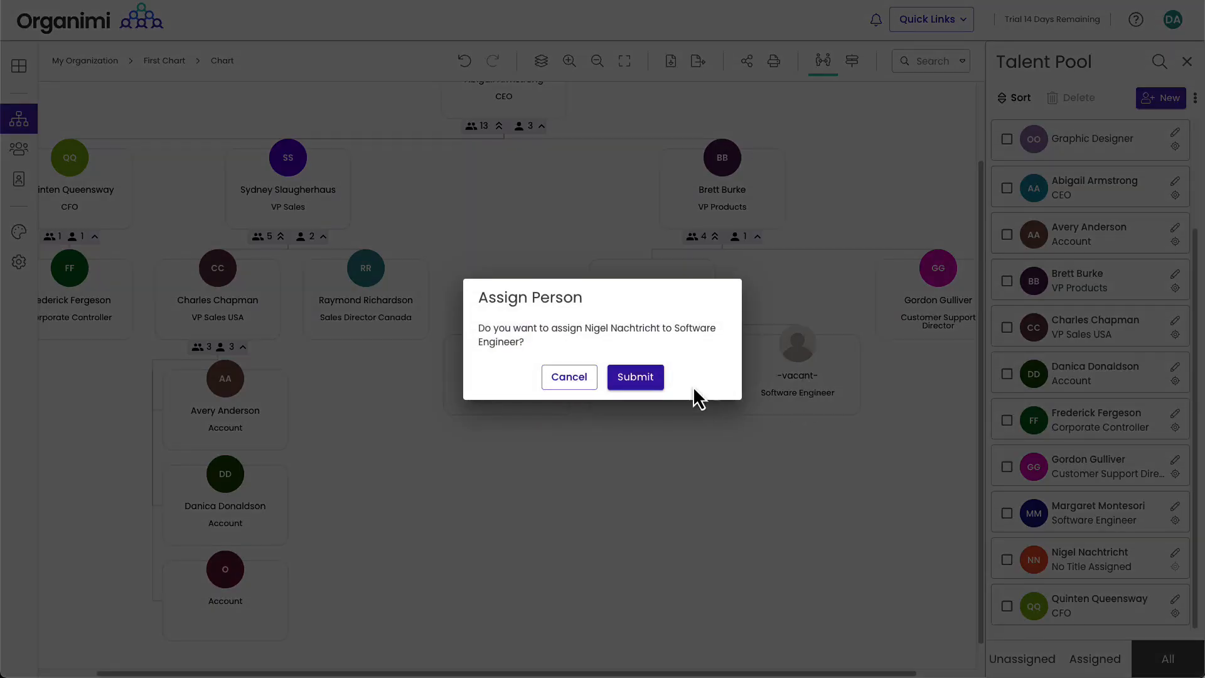
left_click(635, 377)
Step: Set the Product Development Department's Display Direction to Vertical
mouse_move(659, 273)
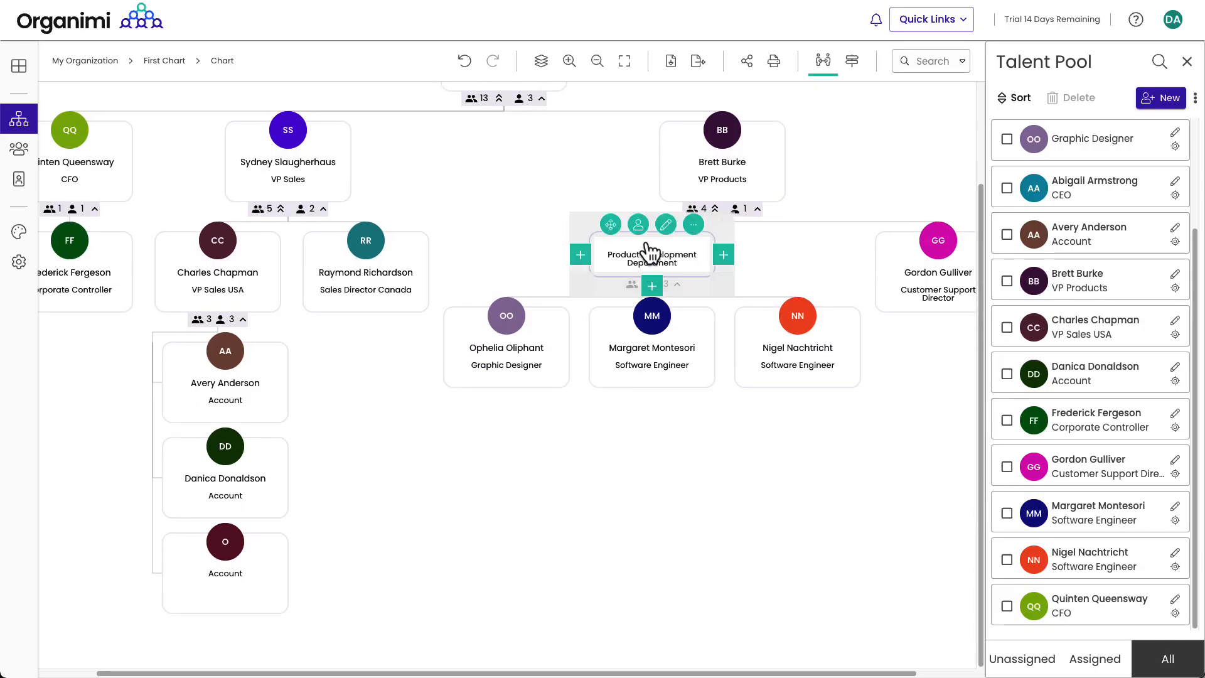
left_click(665, 224)
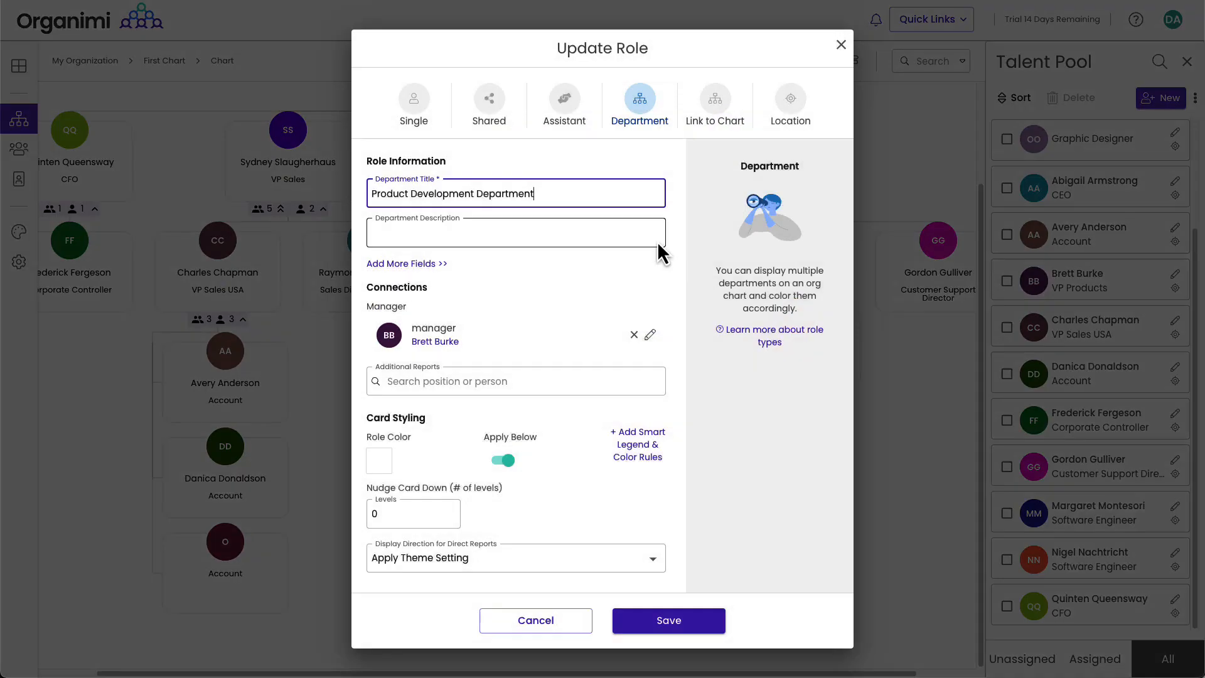
left_click(483, 573)
left_click(425, 604)
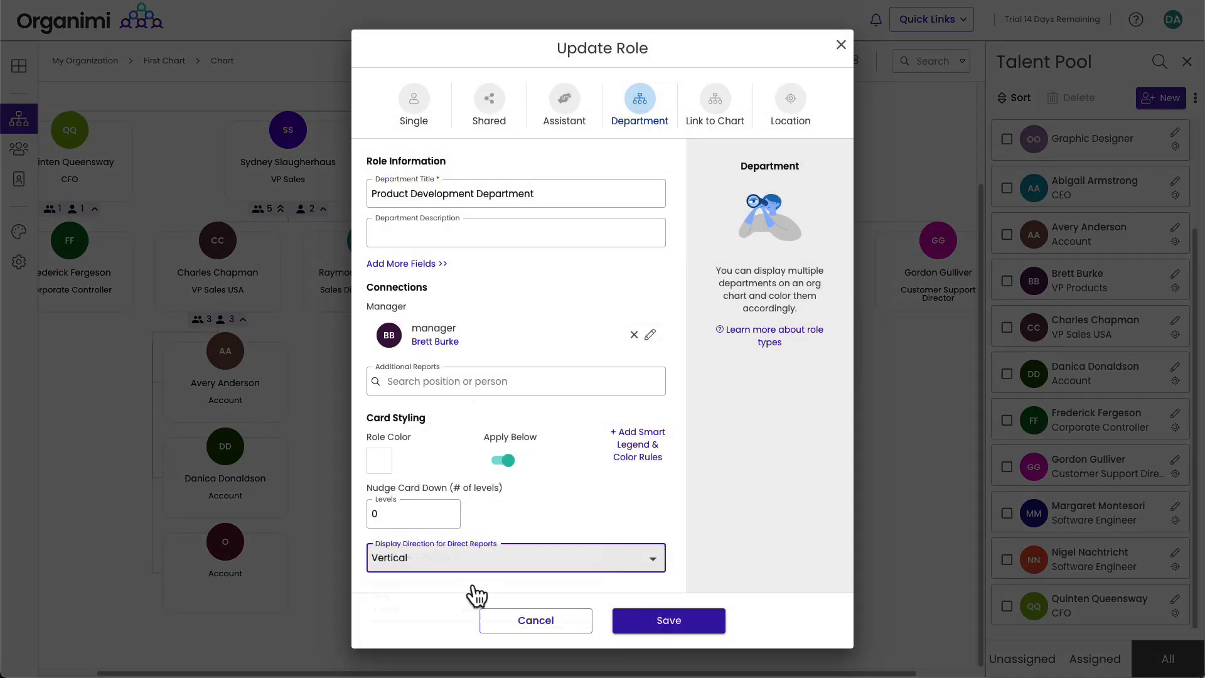
left_click(665, 616)
scroll(815, 490, "up", 3)
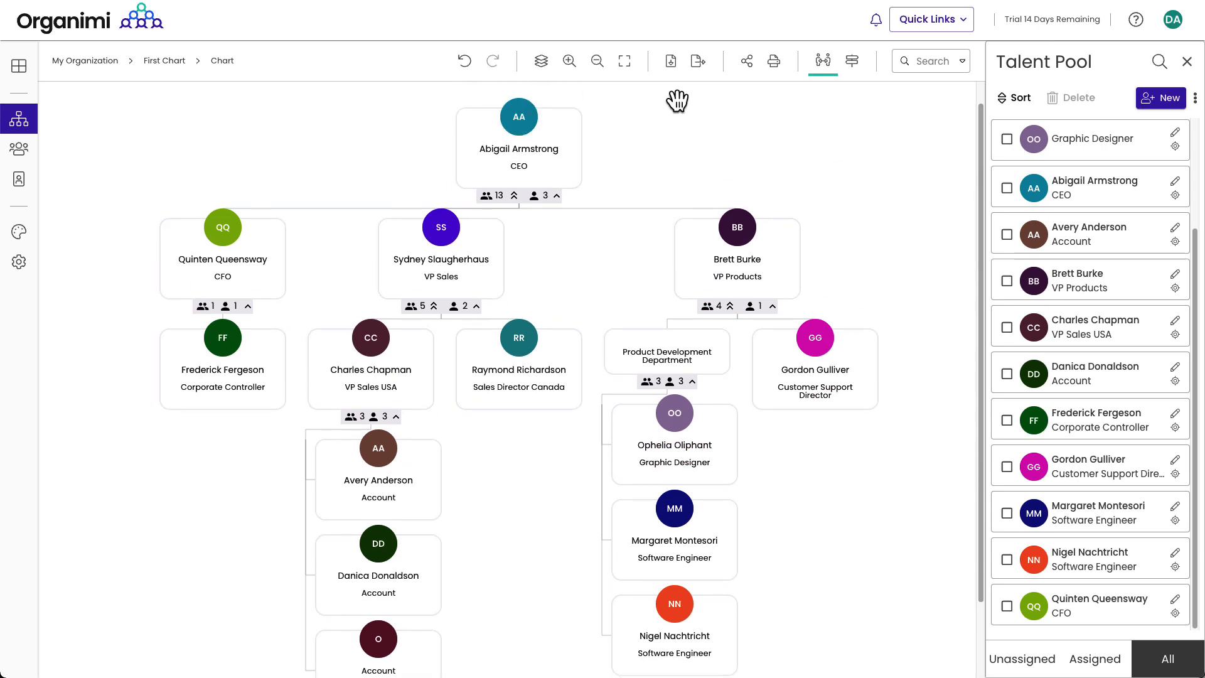
left_click(670, 61)
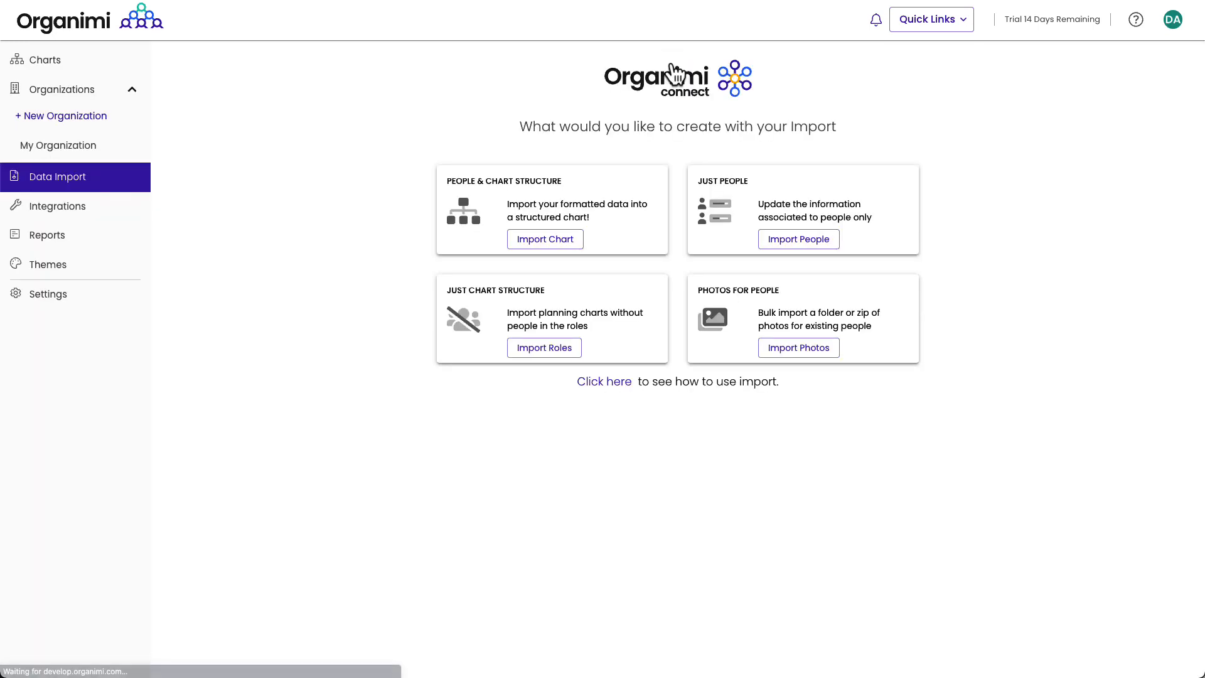
Step: Start a bulk photo import and upload the staff headshots zip file
left_click(809, 345)
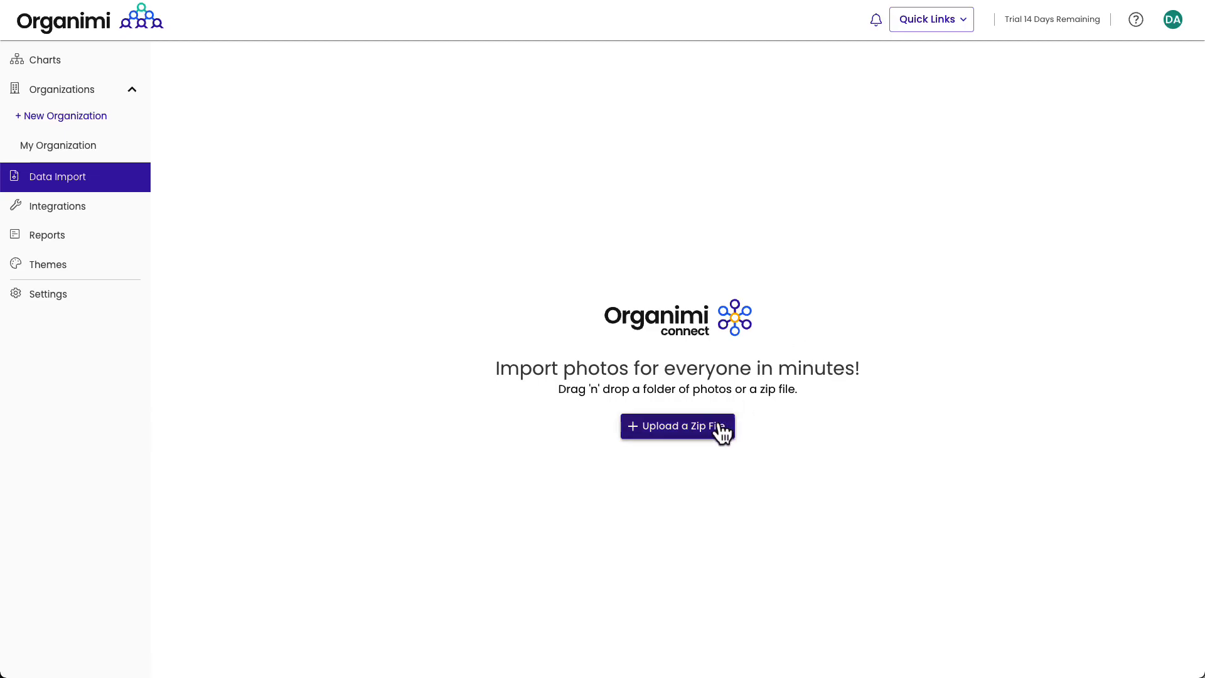
left_click(722, 432)
left_click(380, 91)
left_click(987, 583)
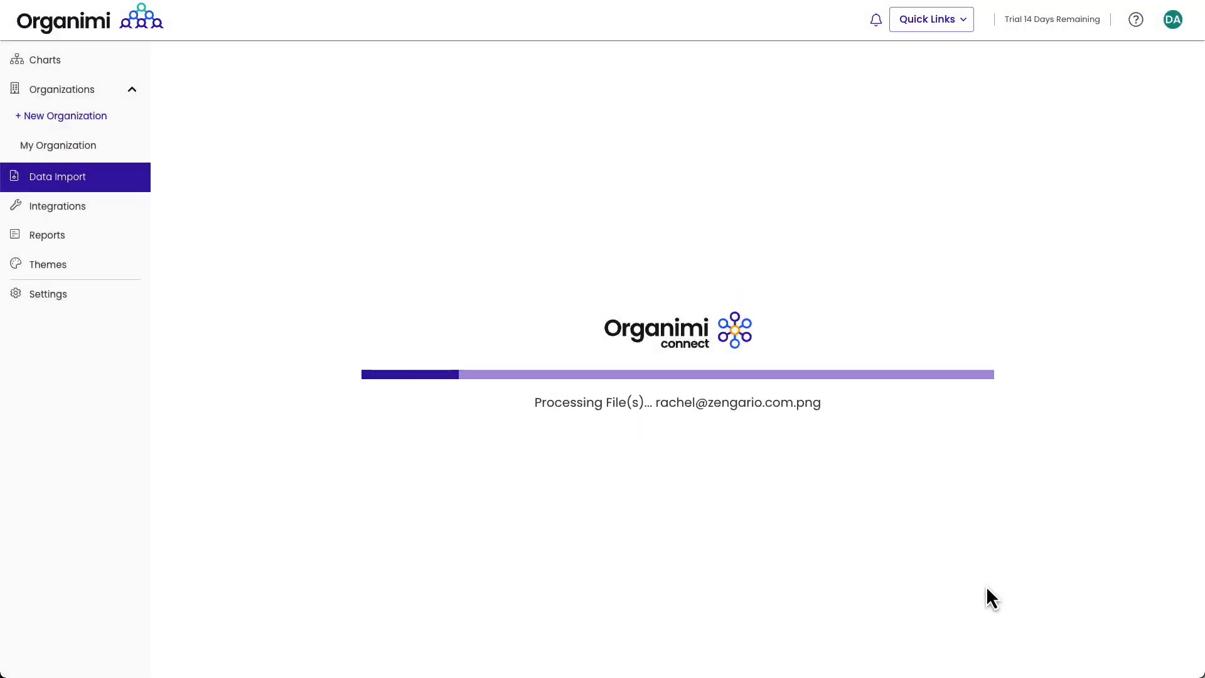
Step: Target My Organization, review the photo-to-person matches and upload the matched photos
left_click(612, 181)
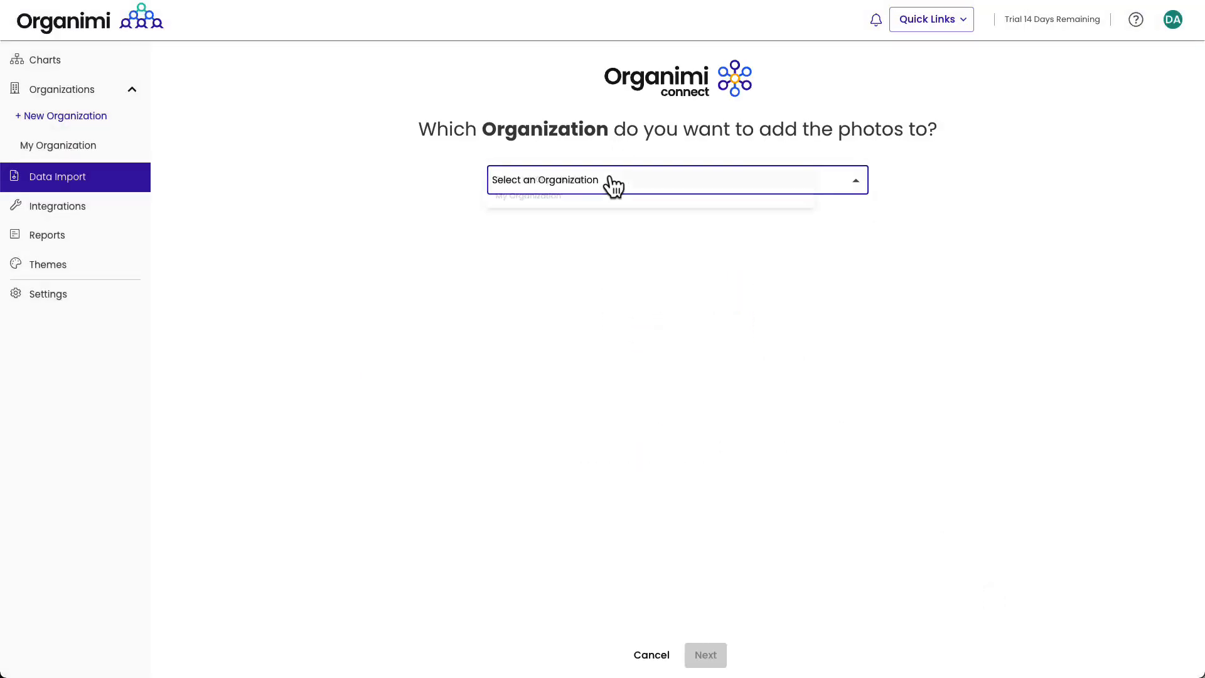
left_click(572, 199)
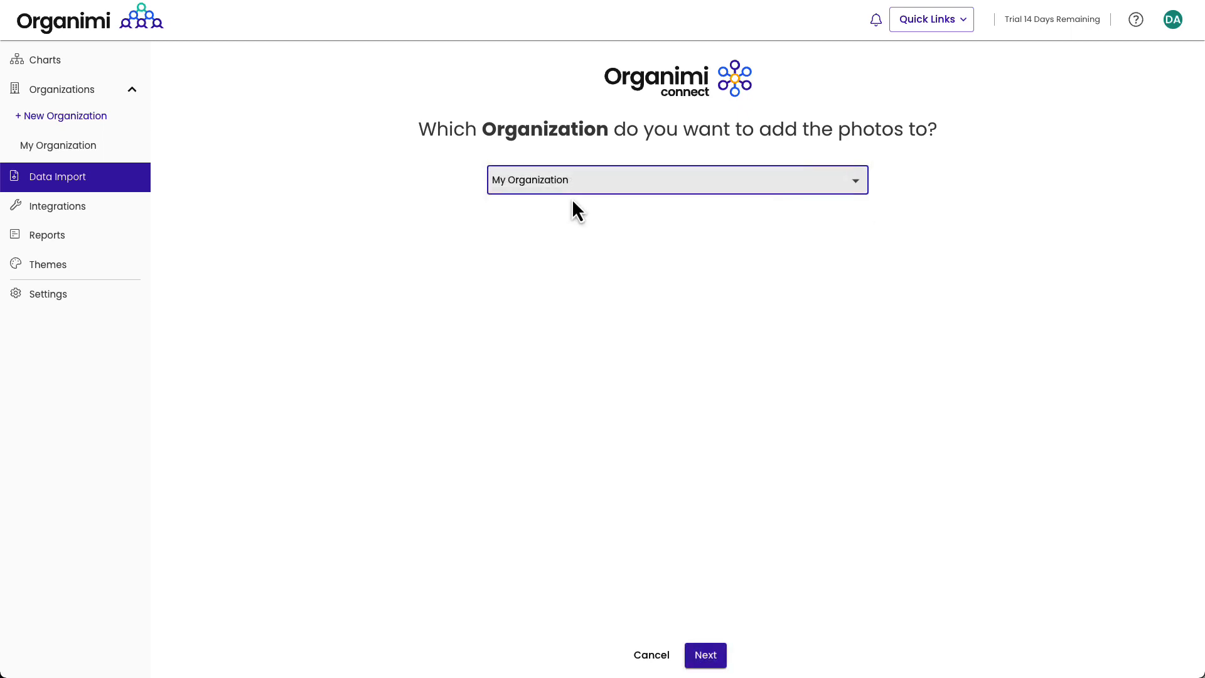
left_click(714, 660)
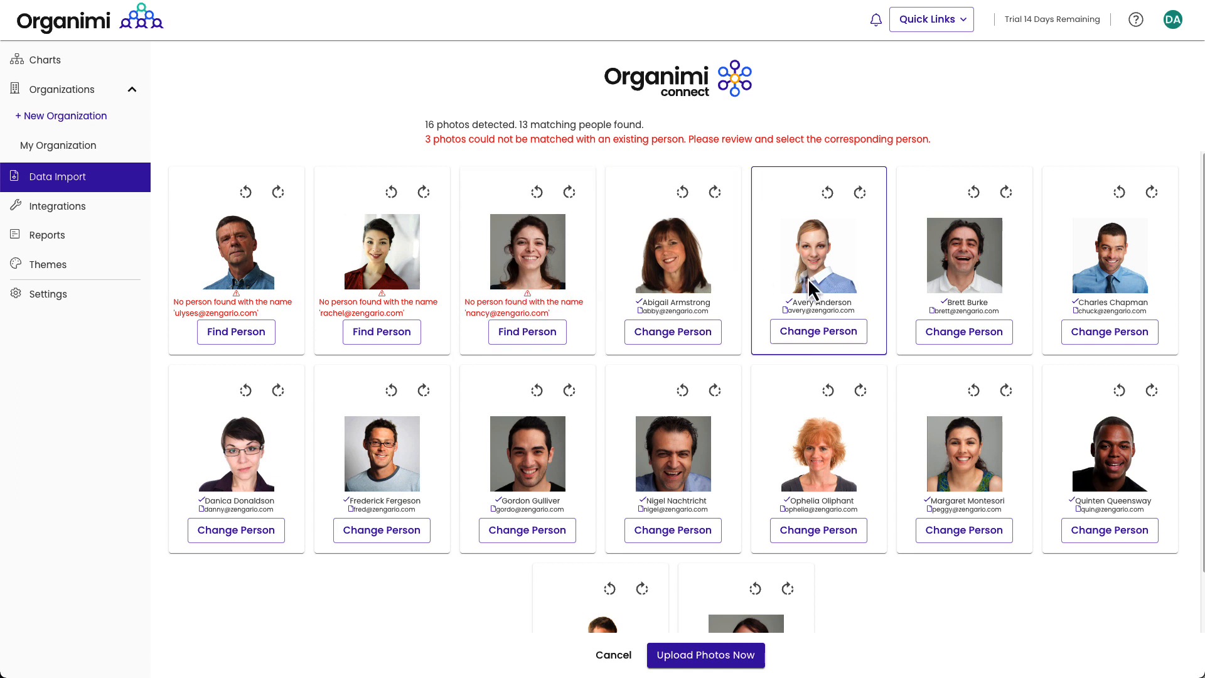
scroll(832, 415, "down", 2)
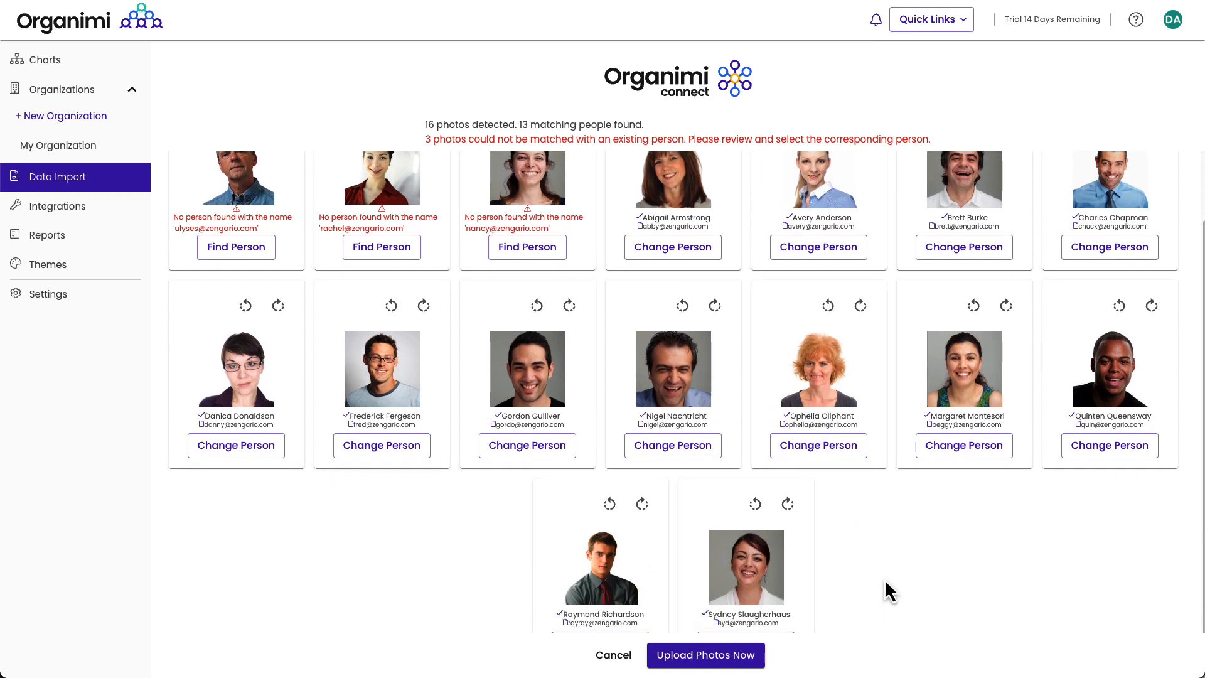
scroll(888, 590, "down", 1)
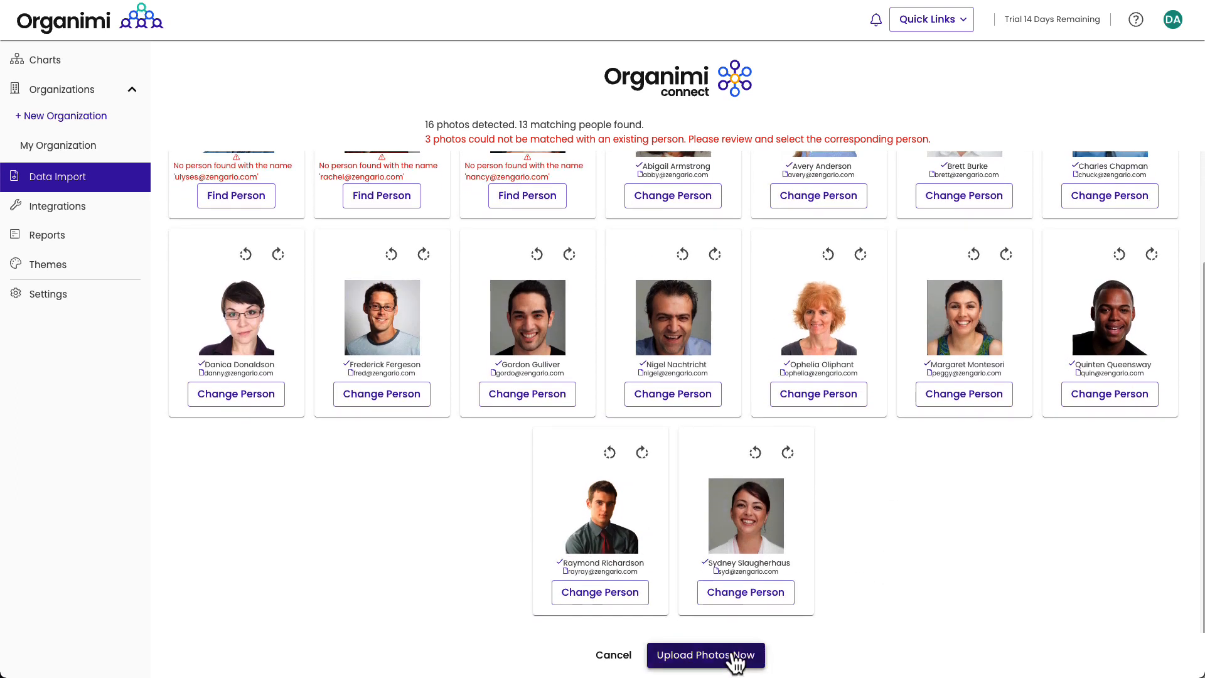
left_click(734, 656)
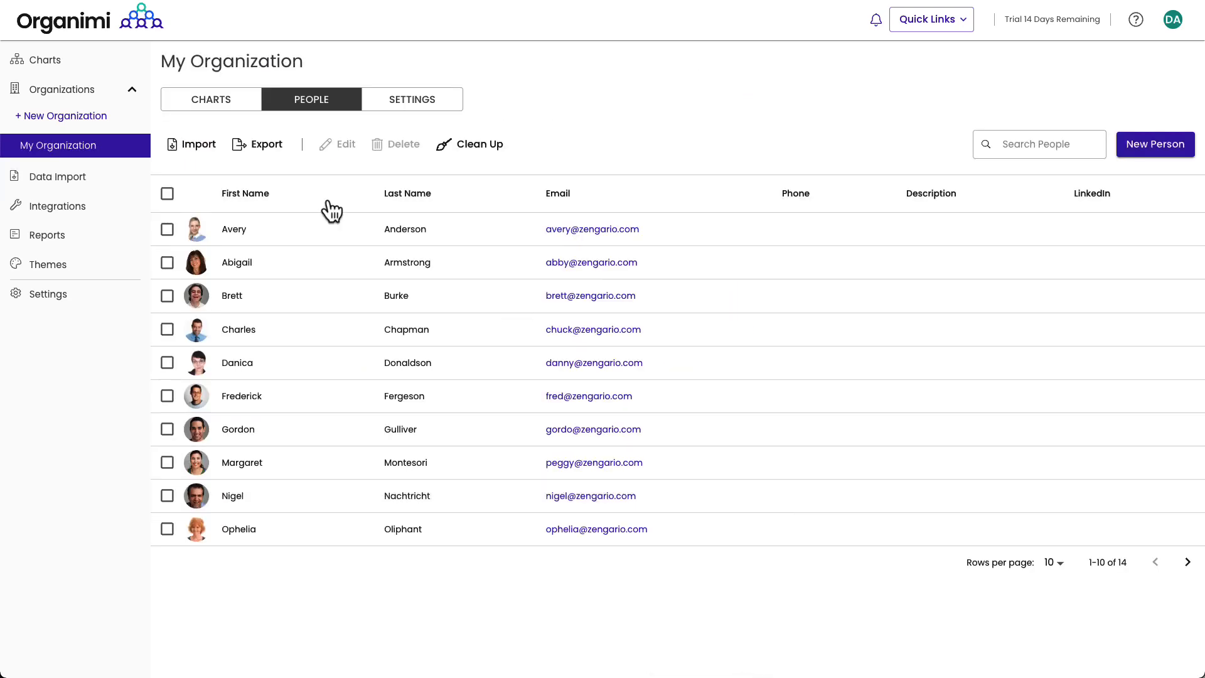
left_click(200, 104)
Step: Open First Chart with its photo avatars and check its print preview
left_click(229, 218)
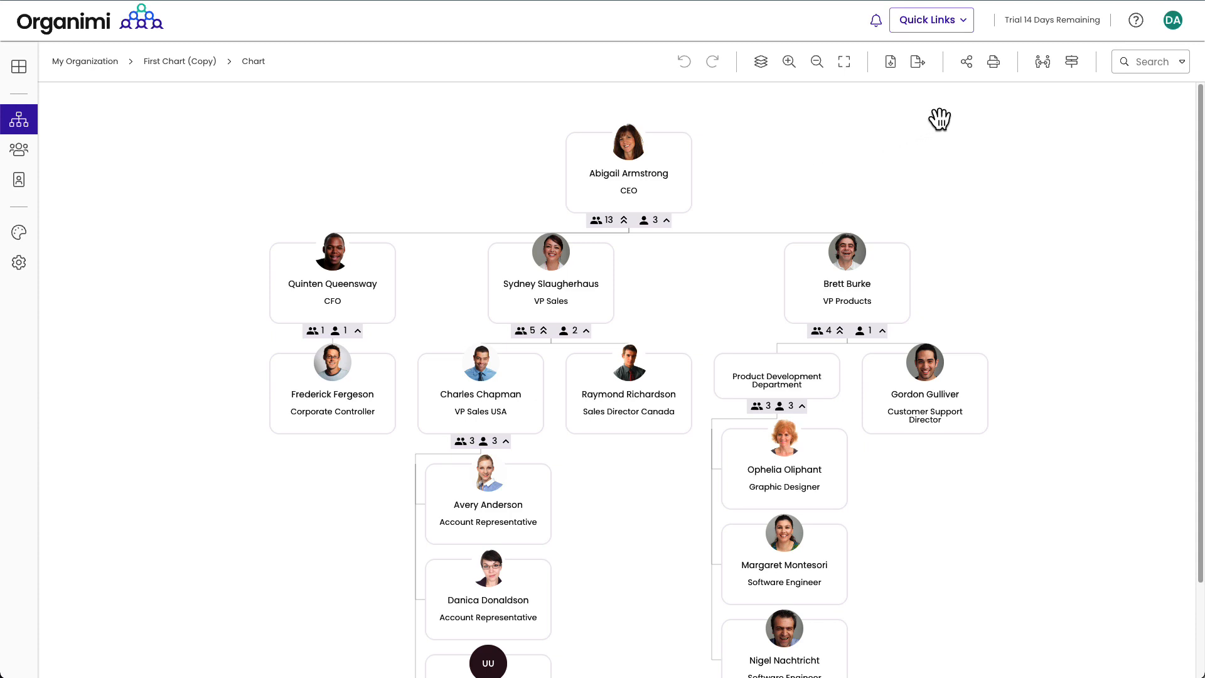
left_click(994, 70)
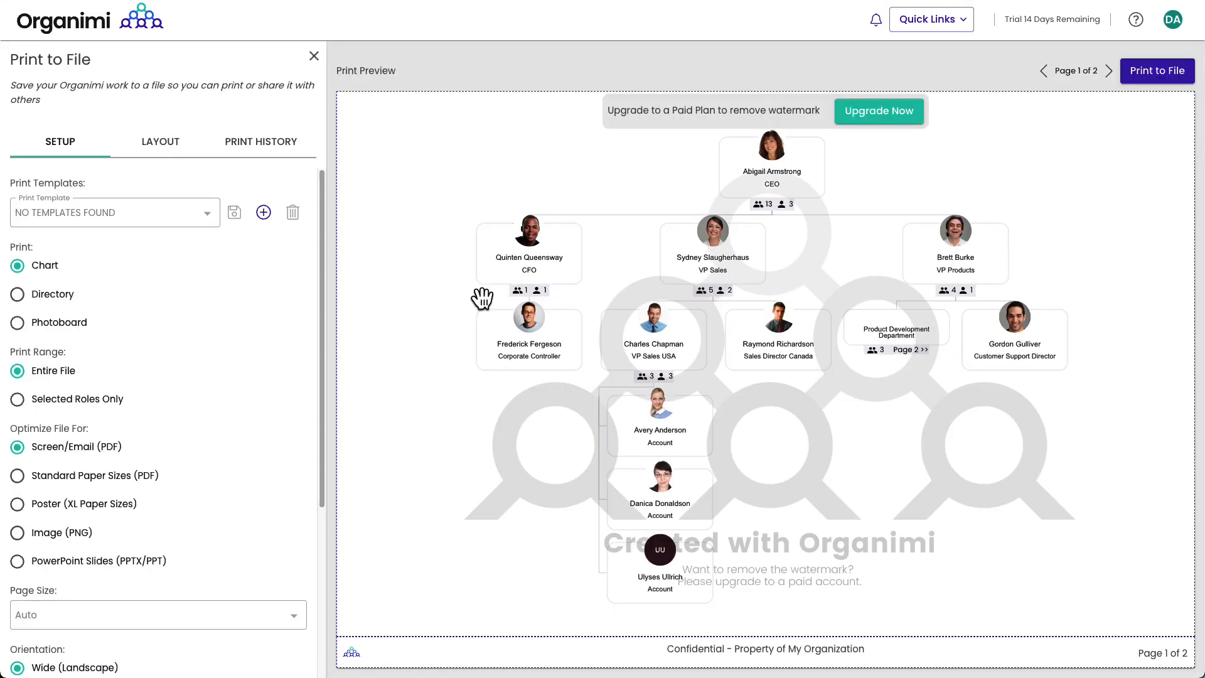
left_click(313, 55)
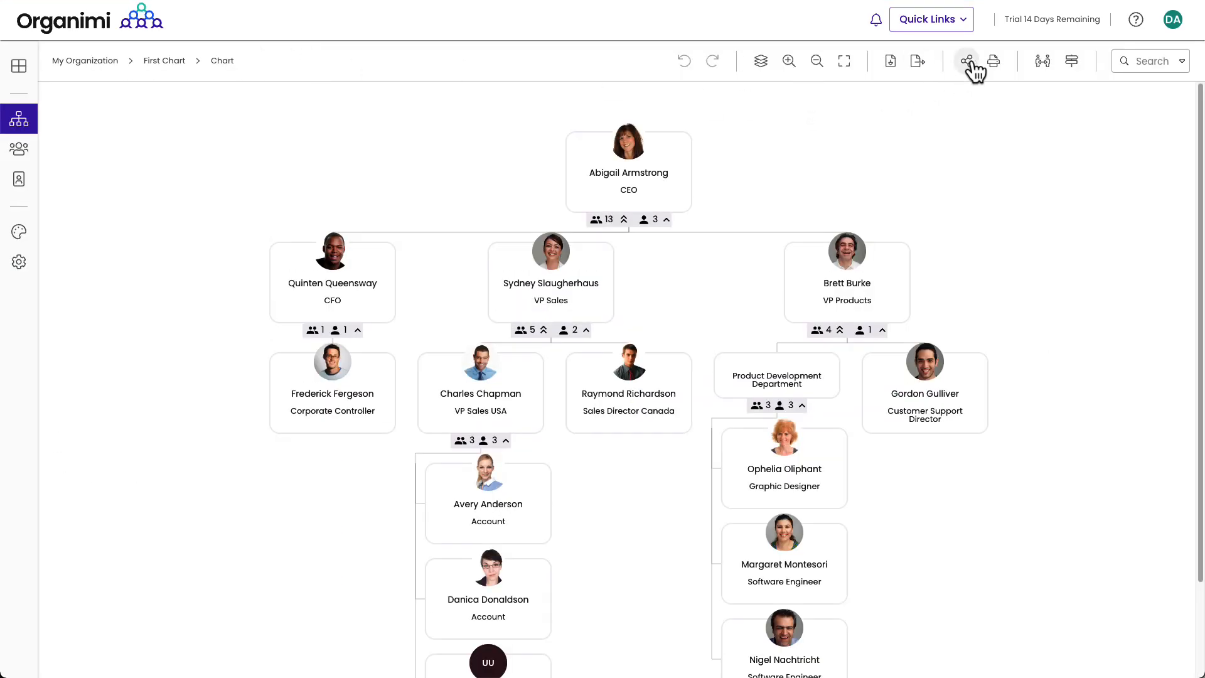
Step: Look over the chart's sharing options and directory view, then return to chart view
left_click(970, 61)
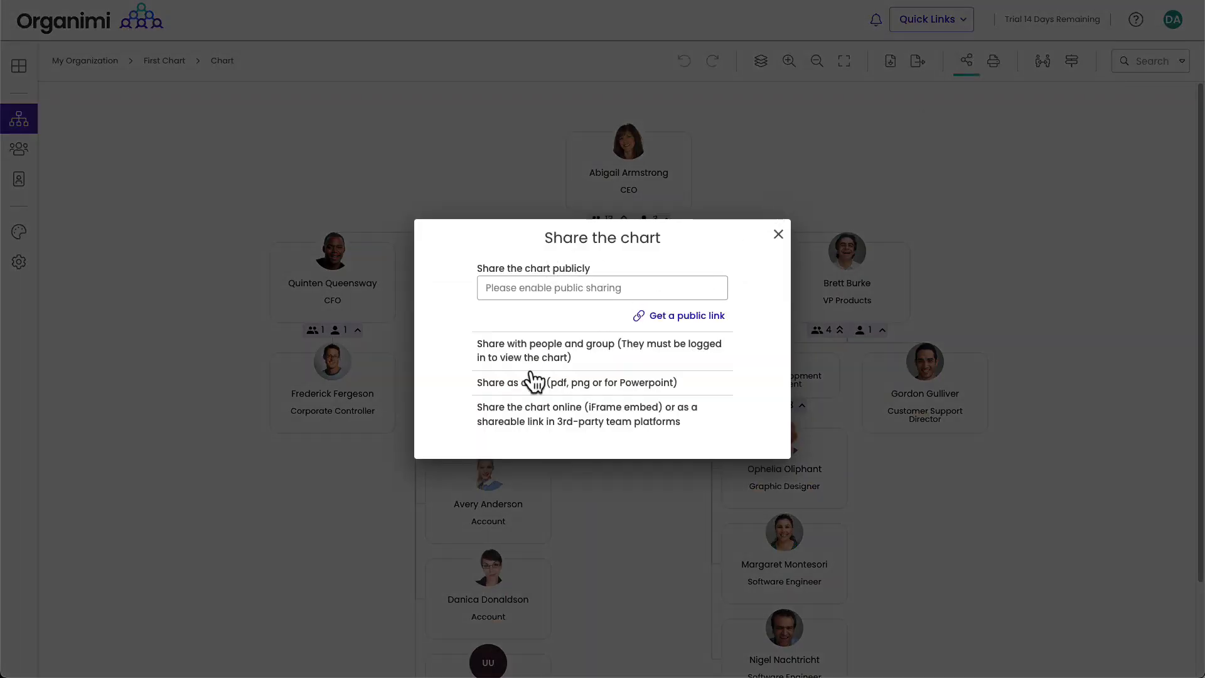
left_click(780, 234)
left_click(16, 153)
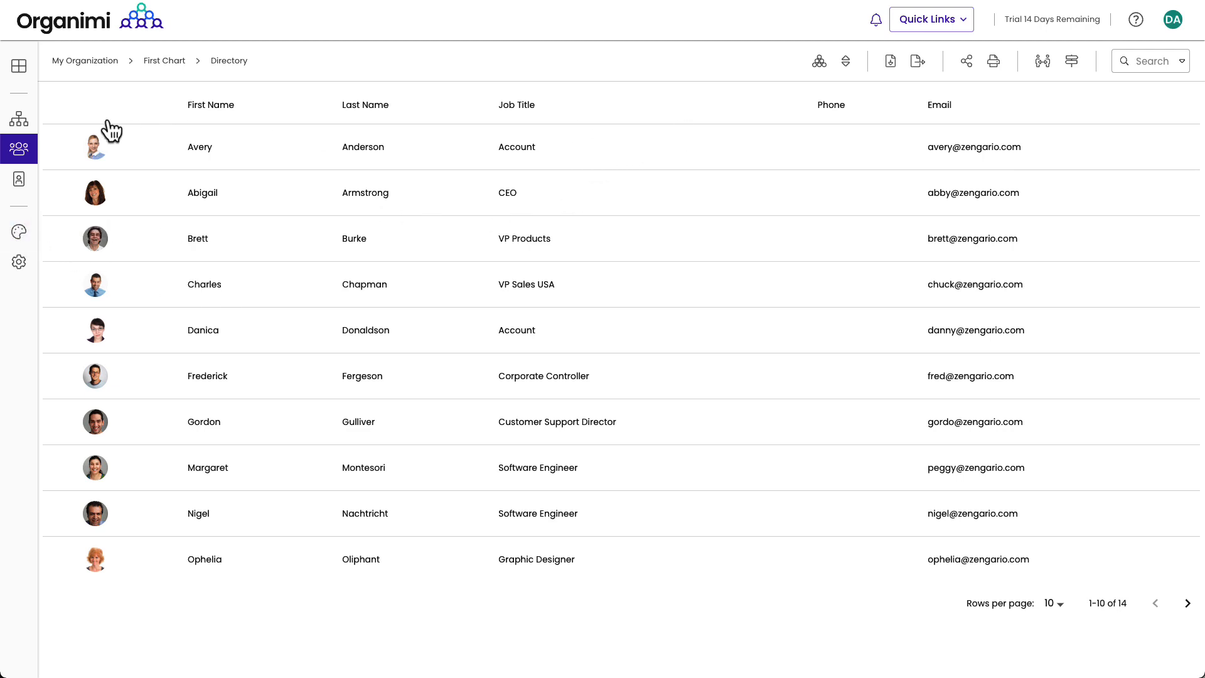
left_click(17, 120)
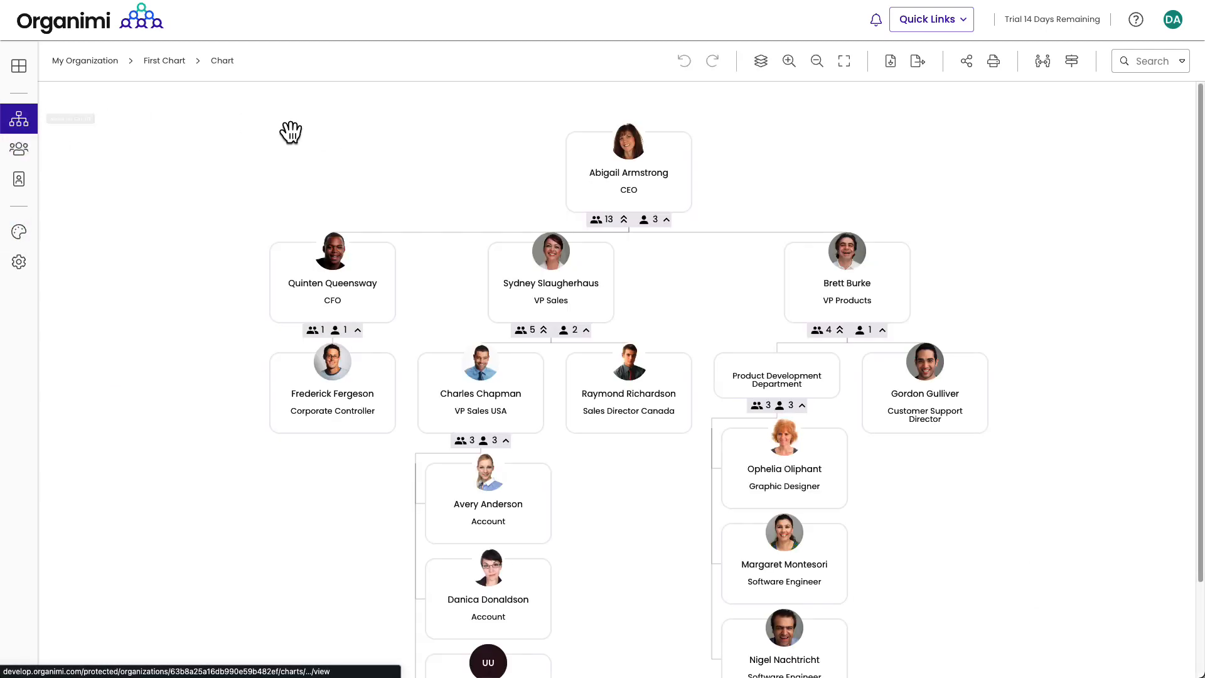